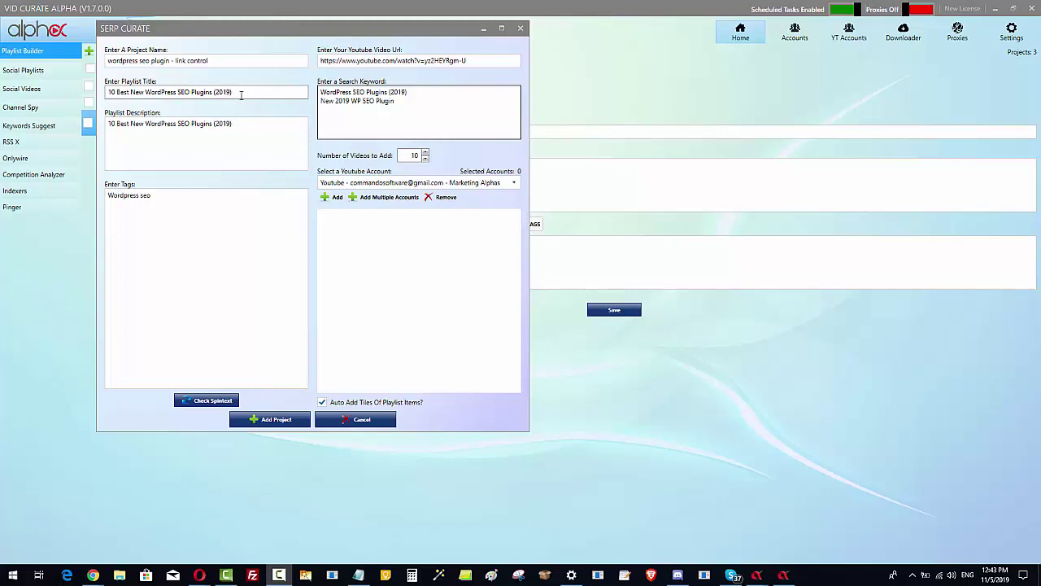
# - Add all available YouTube accounts to the playlist project
pyautogui.click(373, 200)
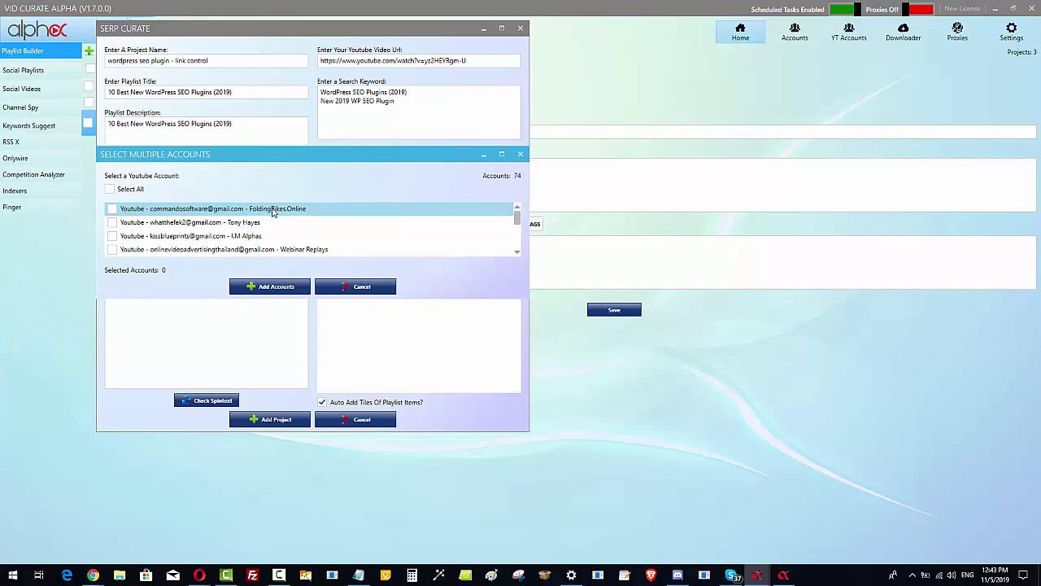
pyautogui.click(110, 189)
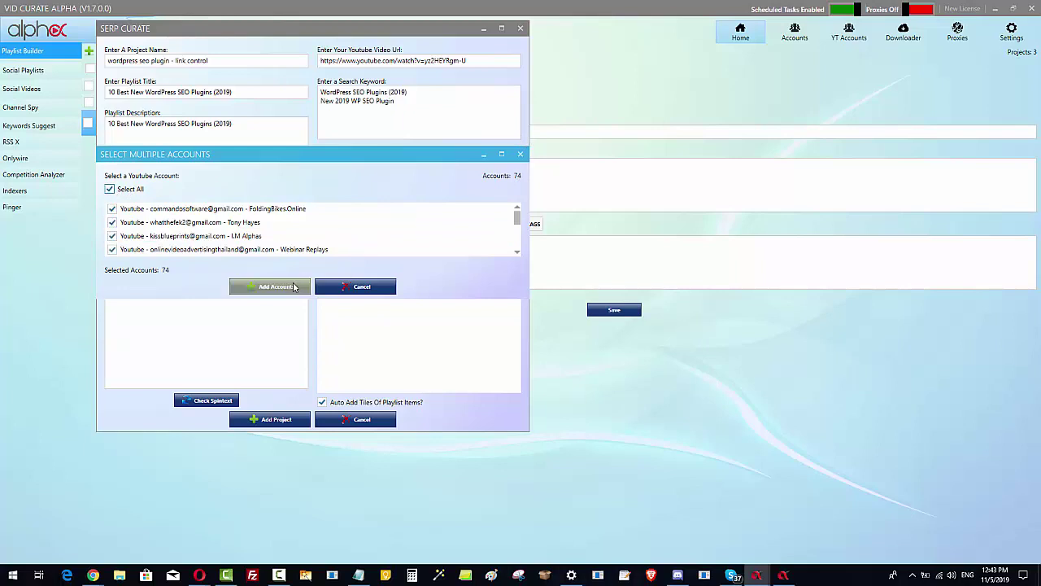
pyautogui.click(291, 286)
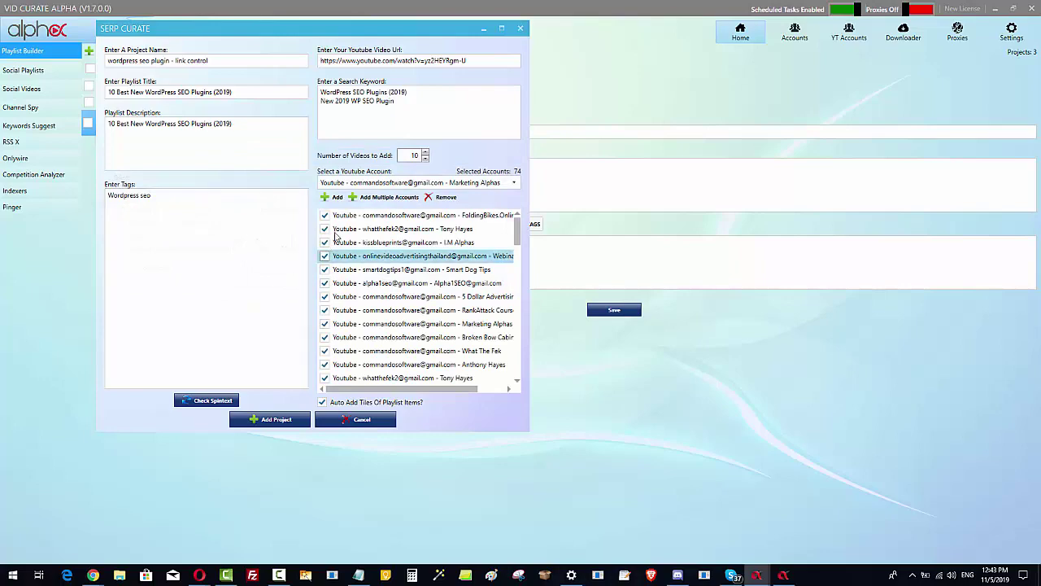
pyautogui.moveTo(519, 230)
pyautogui.mouseDown()
pyautogui.moveTo(517, 345)
pyautogui.moveTo(515, 226)
pyautogui.mouseUp()
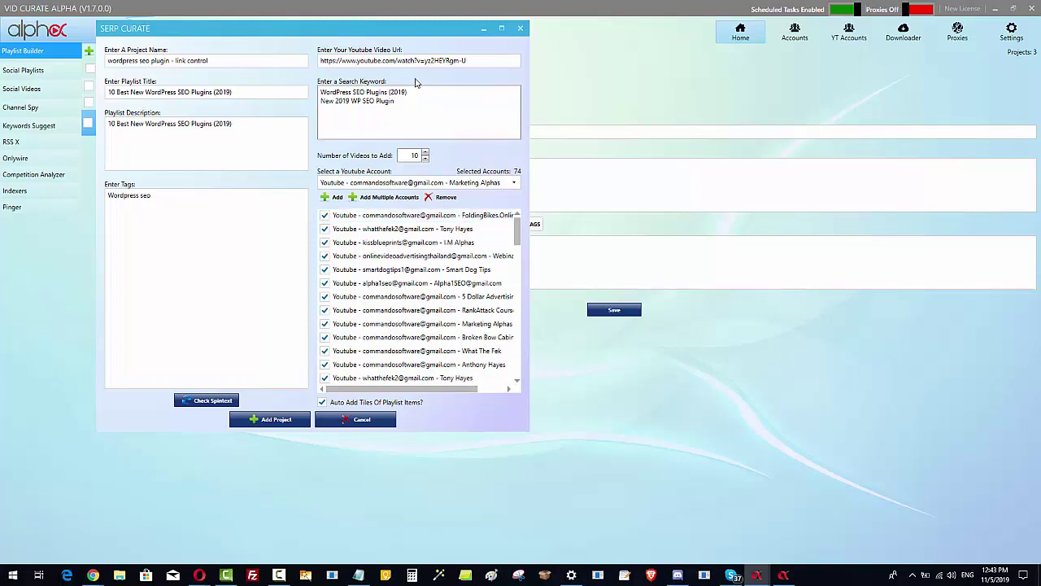
pyautogui.click(397, 101)
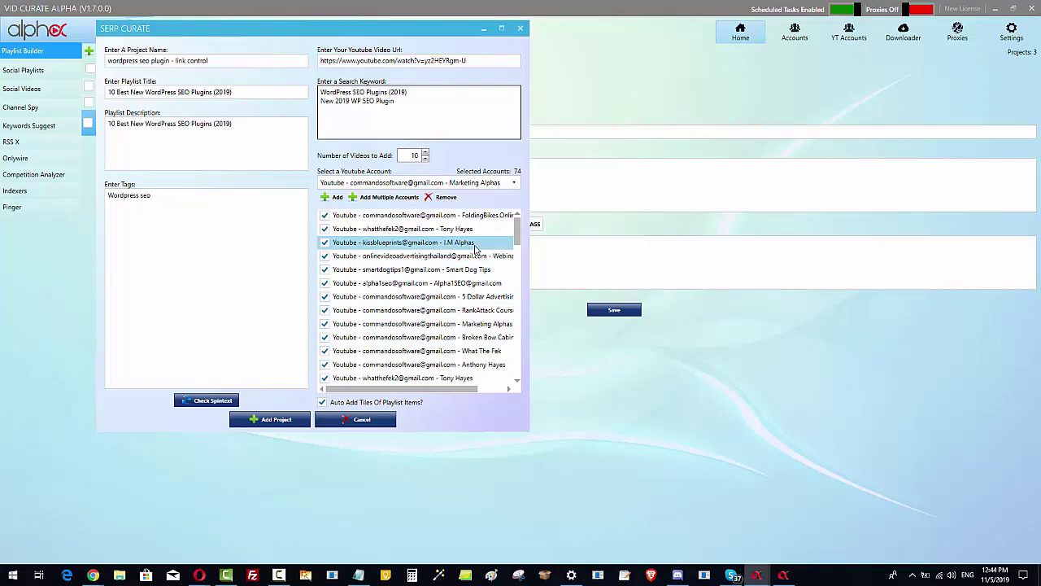
pyautogui.click(396, 101)
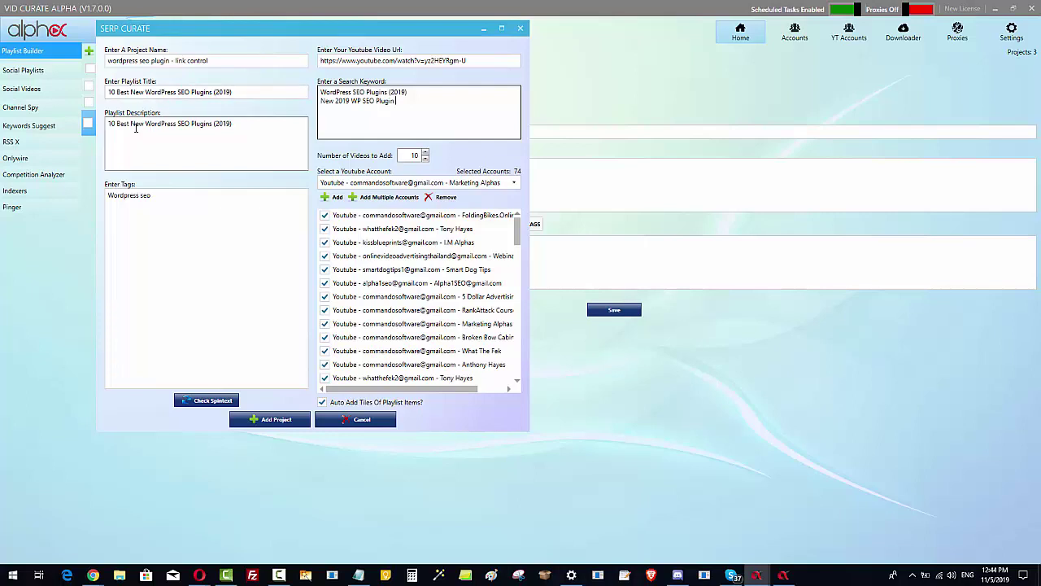
pyautogui.click(167, 196)
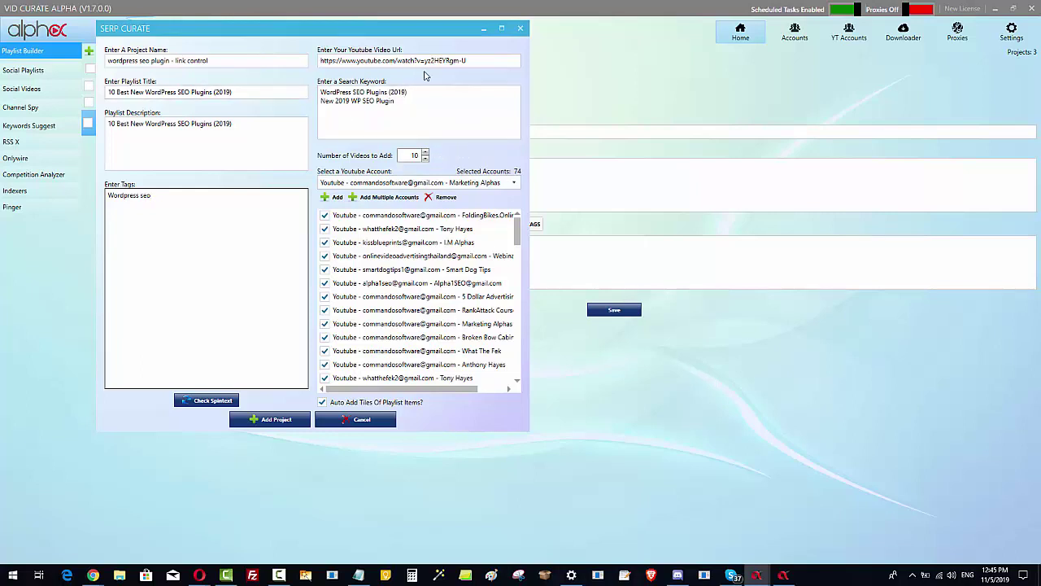
# - Copy the project's YouTube video URL and open it in a new Chrome tab
pyautogui.moveTo(477, 63); pyautogui.dragTo(294, 61)
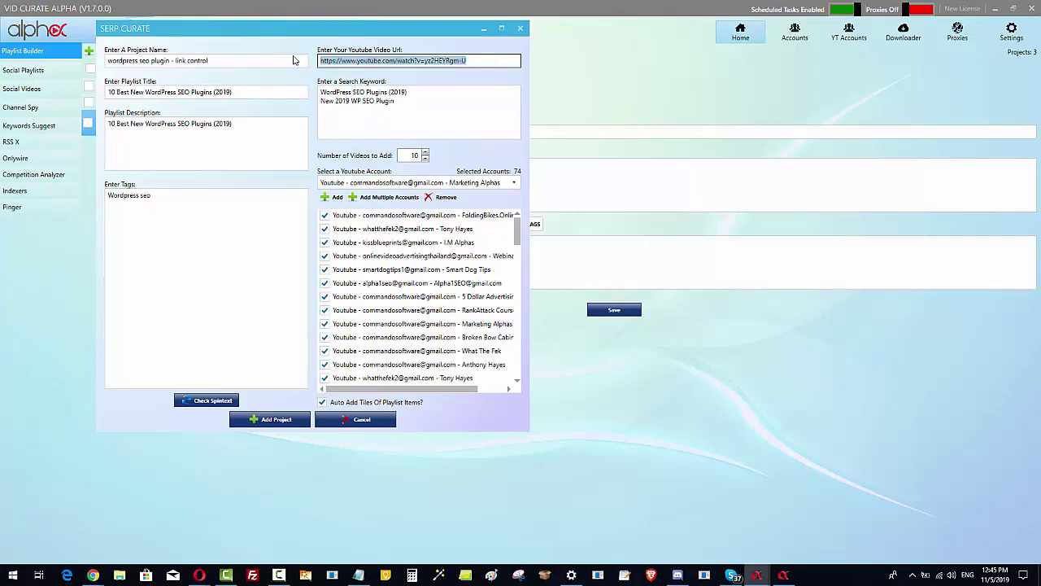
pyautogui.click(359, 63)
pyautogui.moveTo(486, 62); pyautogui.dragTo(291, 62)
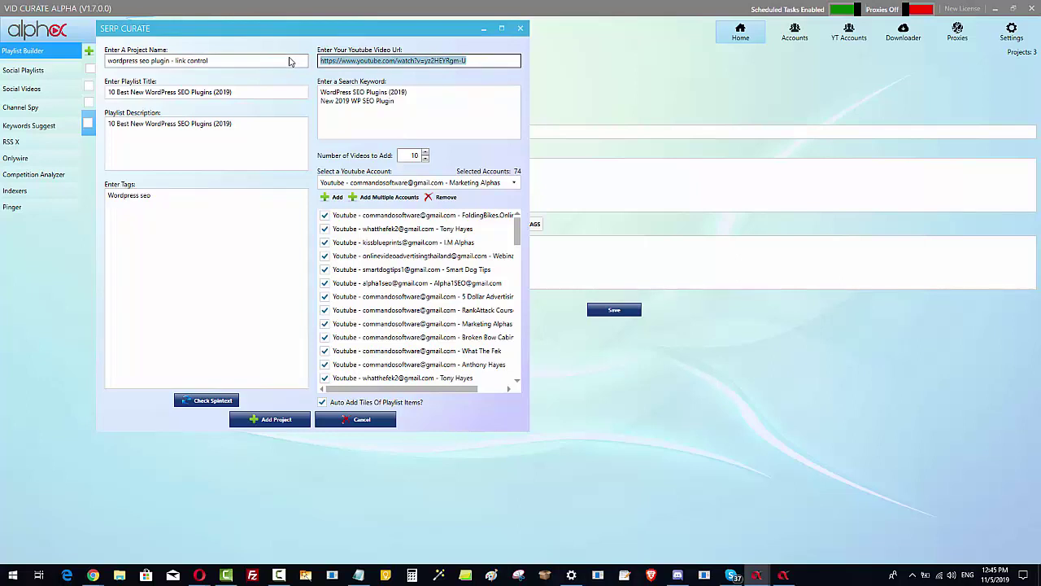
pyautogui.rightClick(373, 63)
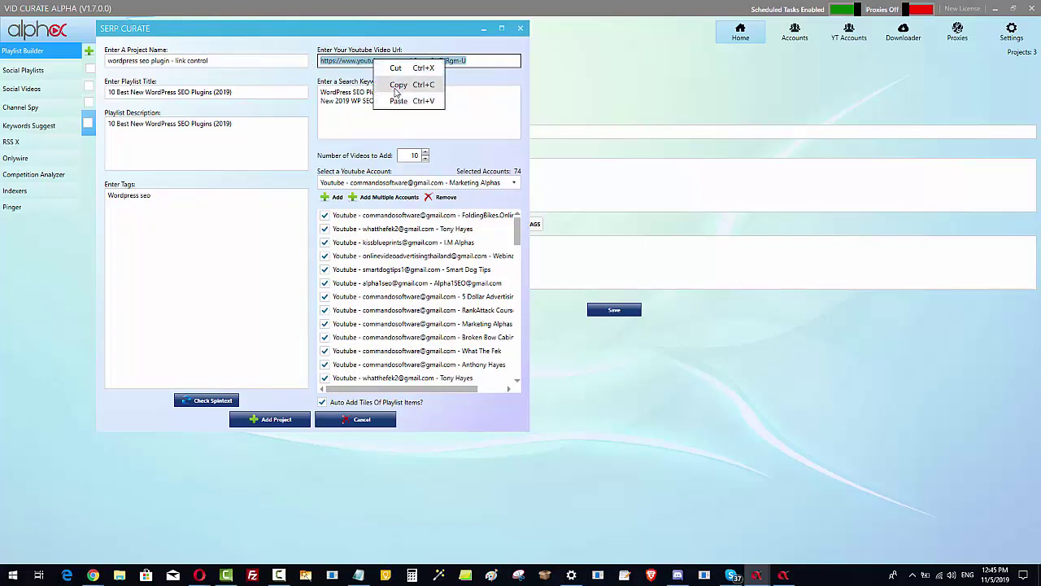
pyautogui.click(398, 85)
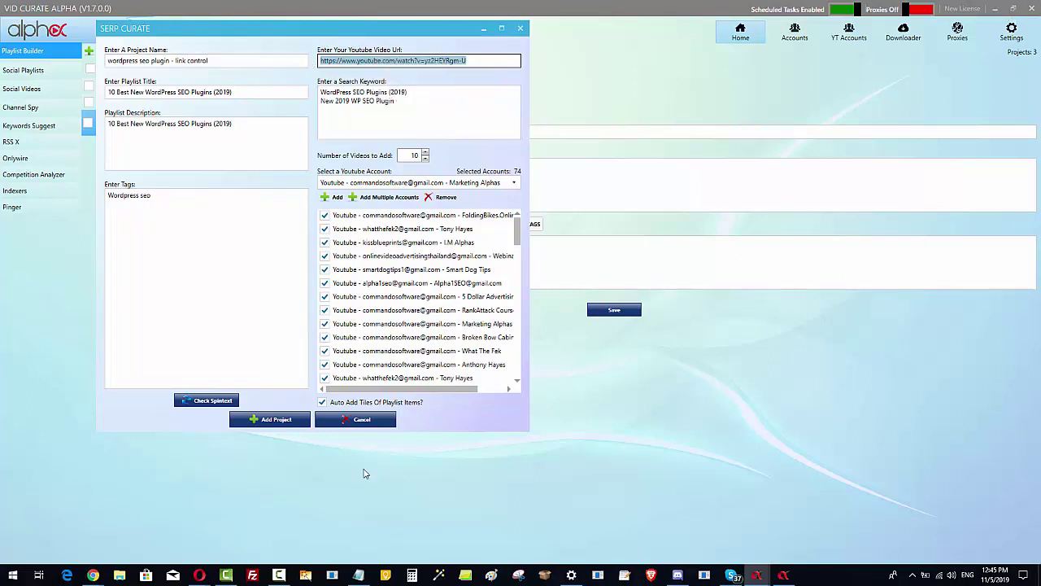
pyautogui.moveTo(95, 575)
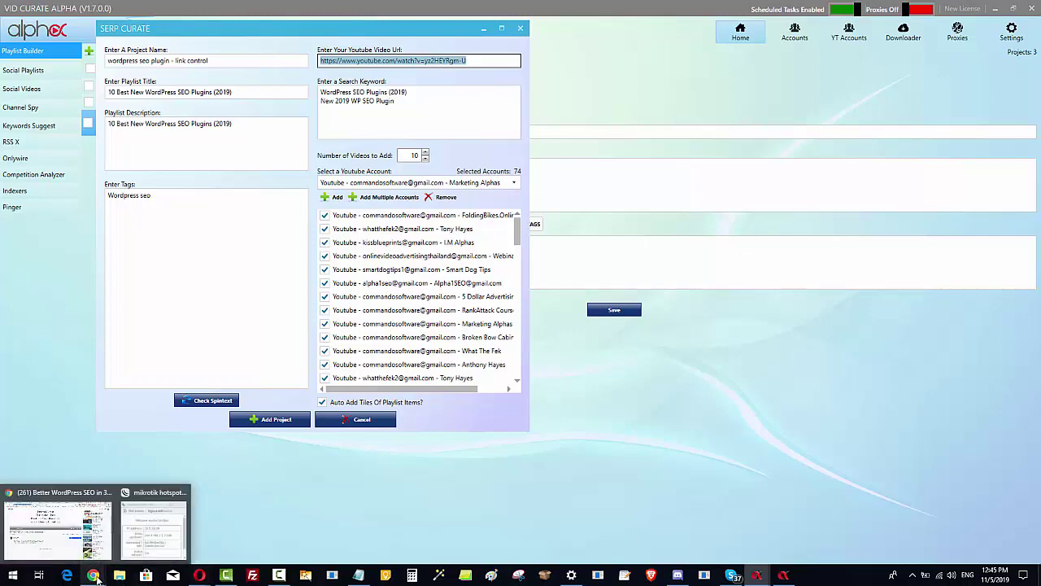
pyautogui.click(71, 533)
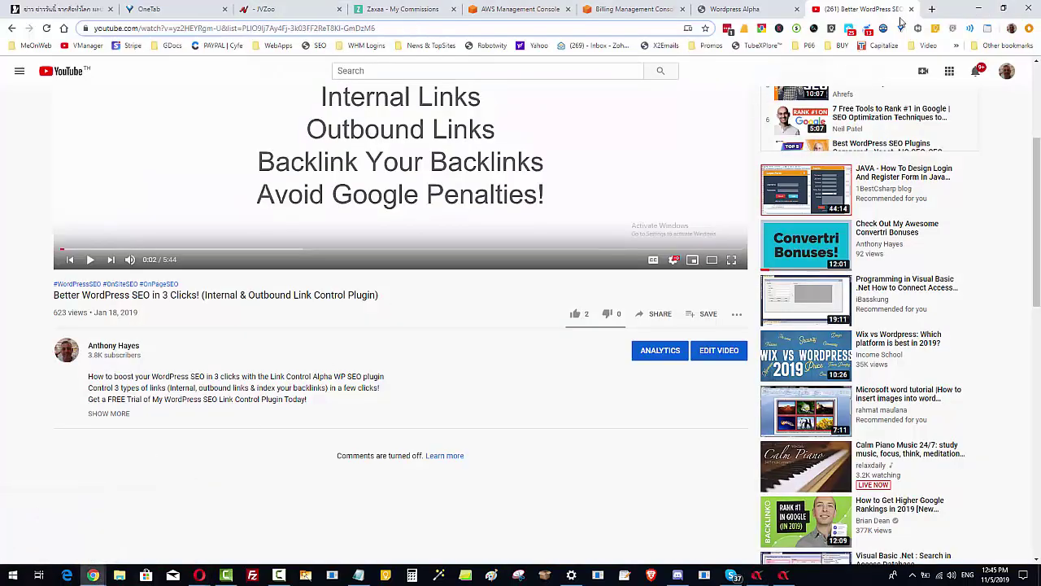
pyautogui.click(932, 9)
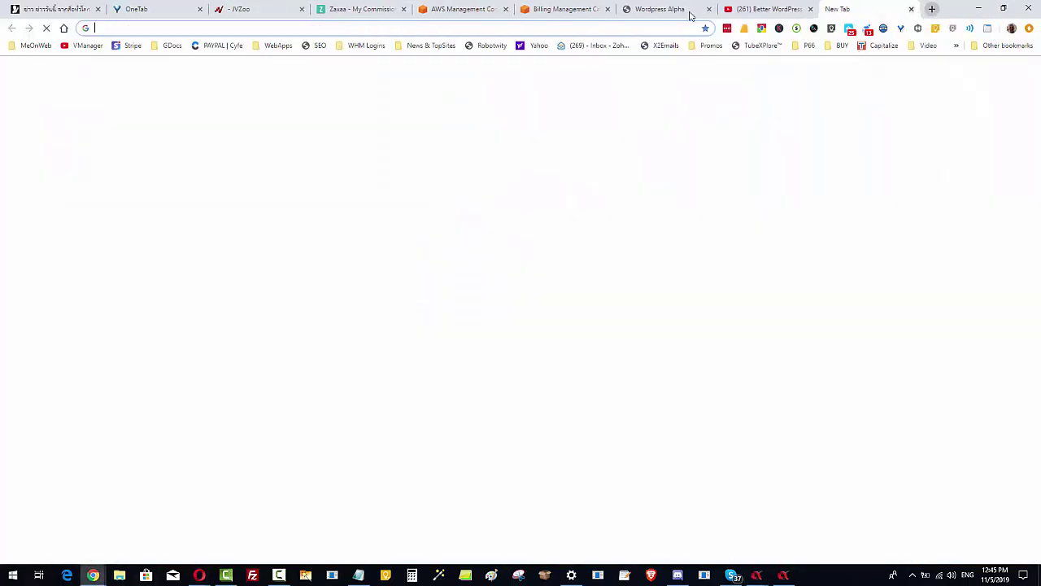
pyautogui.rightClick(130, 27)
pyautogui.click(182, 116)
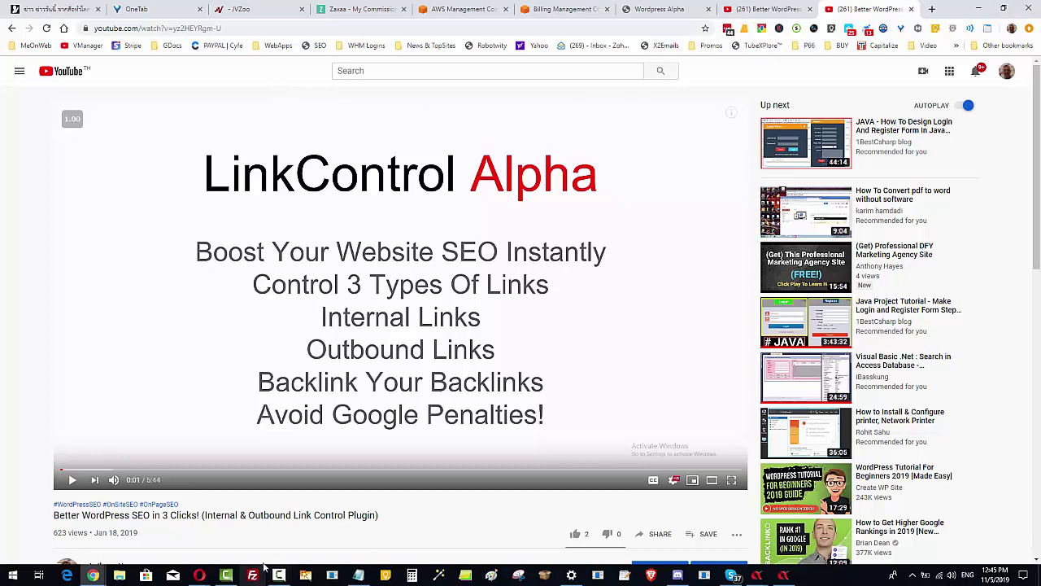
# - Switch back to Vid Curate Alpha and return to the project's search keywords
pyautogui.moveTo(212, 579)
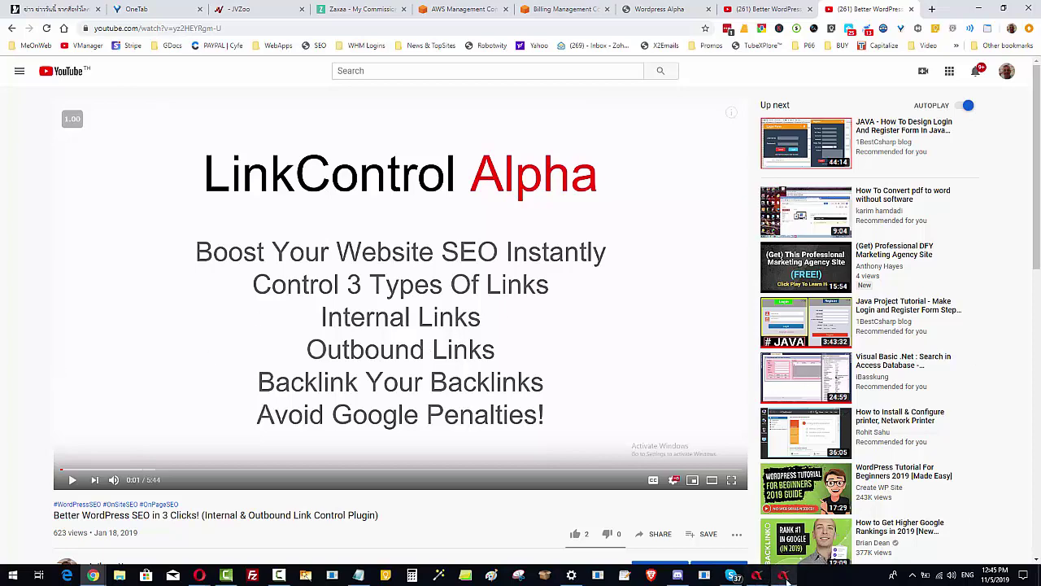
pyautogui.moveTo(785, 580)
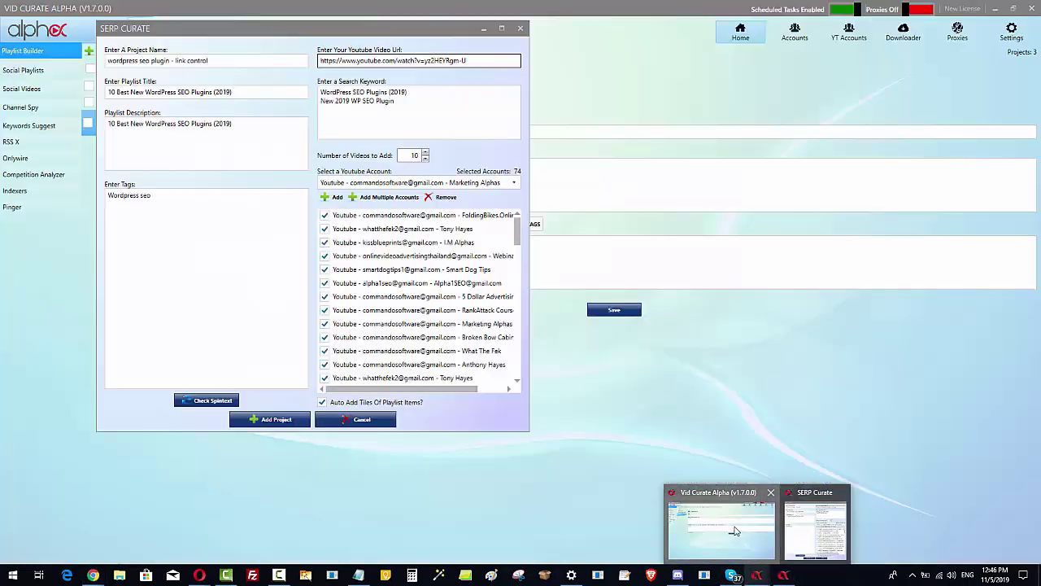
pyautogui.click(735, 530)
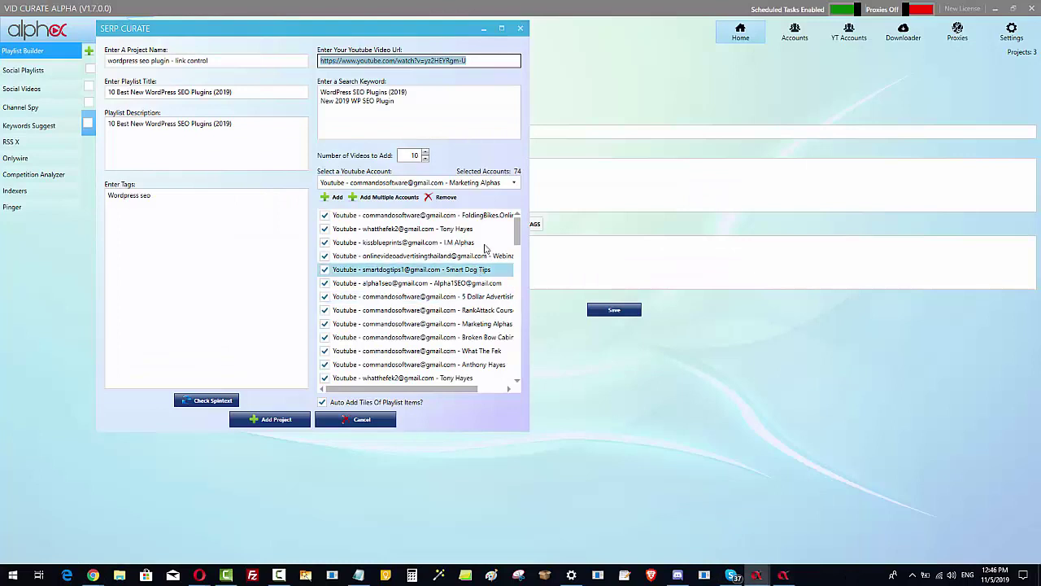
pyautogui.click(422, 100)
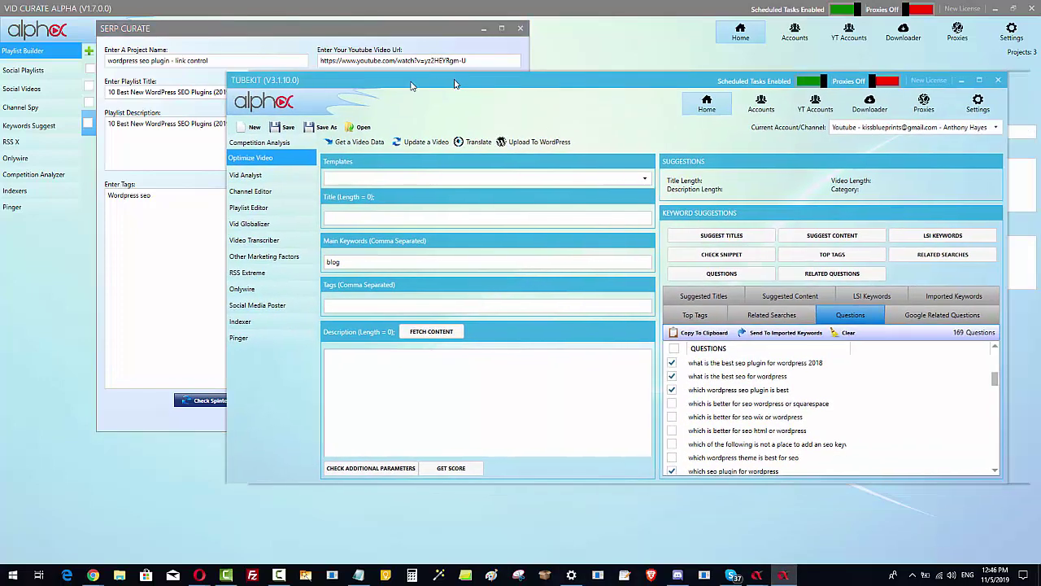
# - Maximize the TubeKit window and examine its list of suggested WordPress SEO questions
pyautogui.moveTo(393, 58); pyautogui.dragTo(323, 56)
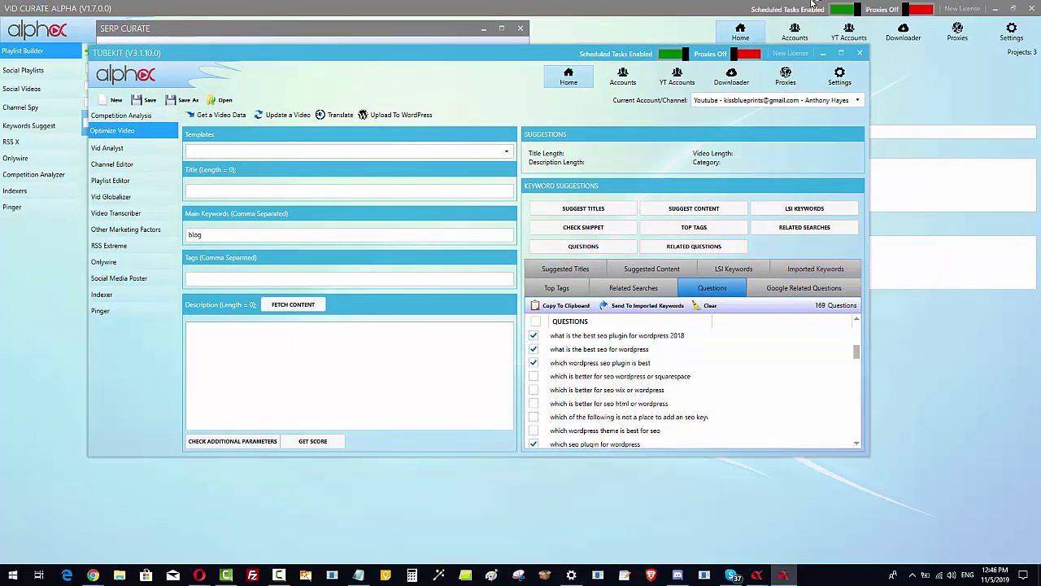
pyautogui.click(841, 53)
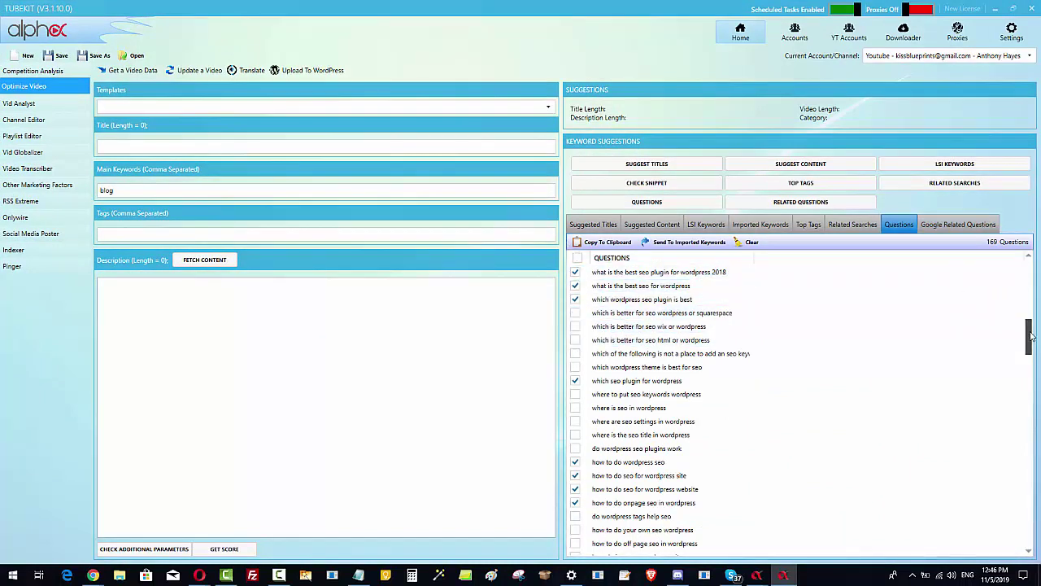
pyautogui.moveTo(1031, 334); pyautogui.dragTo(1031, 332)
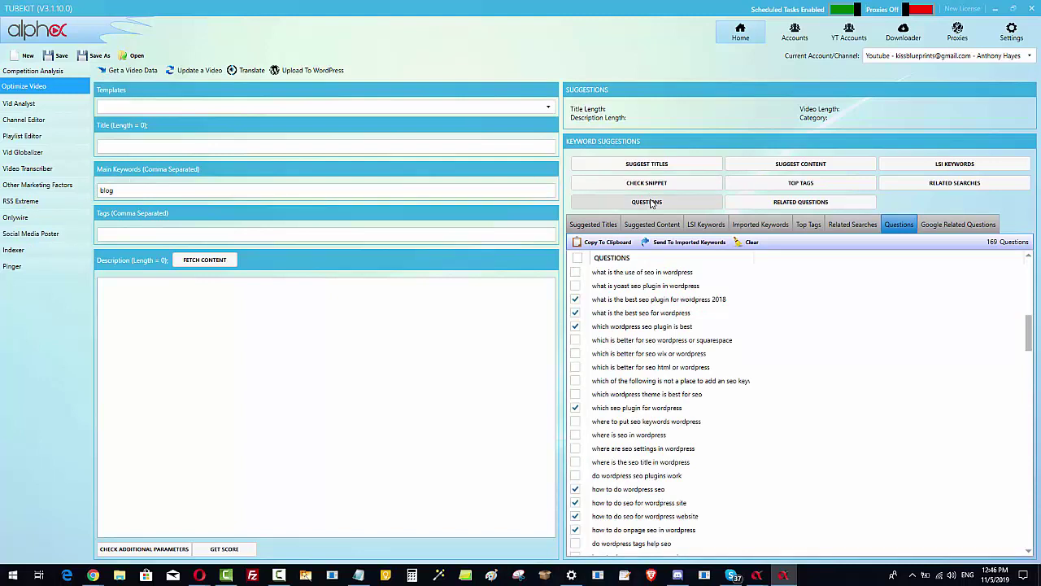
pyautogui.click(651, 202)
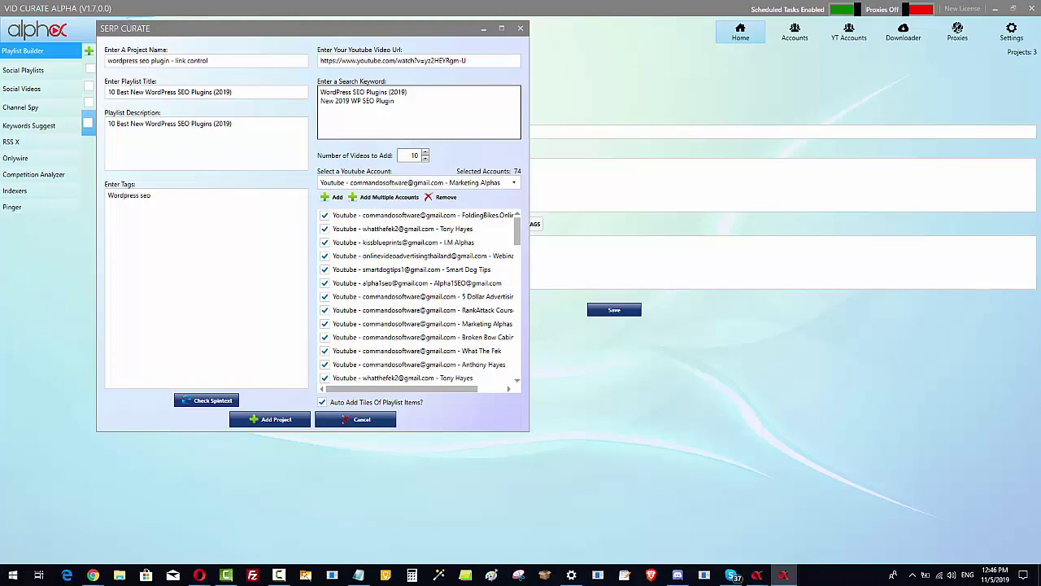
# - Copy the question list in Notepad from "how to improve wordpress seo" through "how to do onpage seo in wordpress", and minimize Notepad
pyautogui.moveTo(1040, 77); pyautogui.dragTo(764, 63)
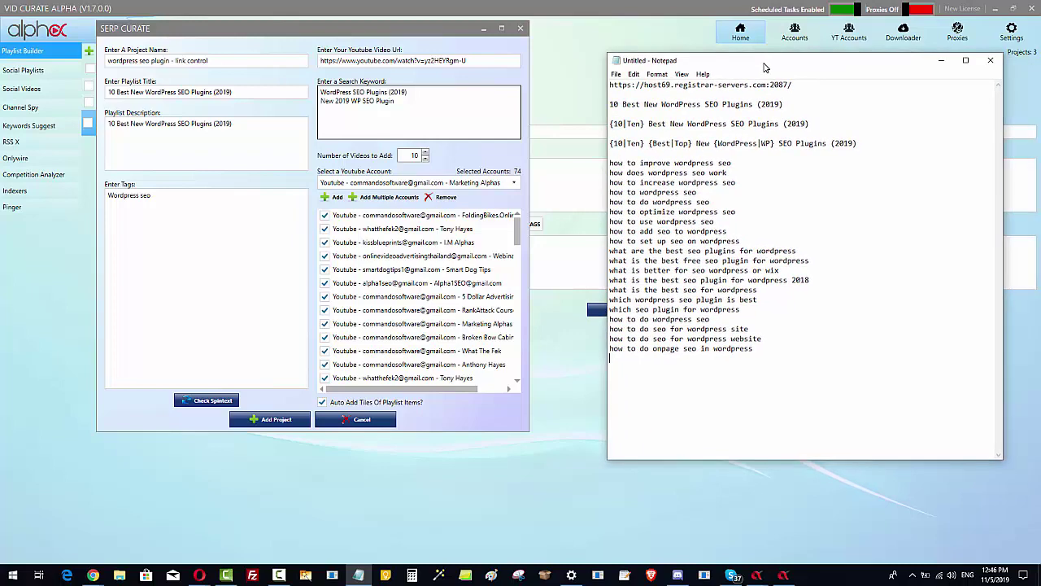
pyautogui.moveTo(609, 348); pyautogui.dragTo(685, 349)
pyautogui.moveTo(753, 348); pyautogui.dragTo(575, 162)
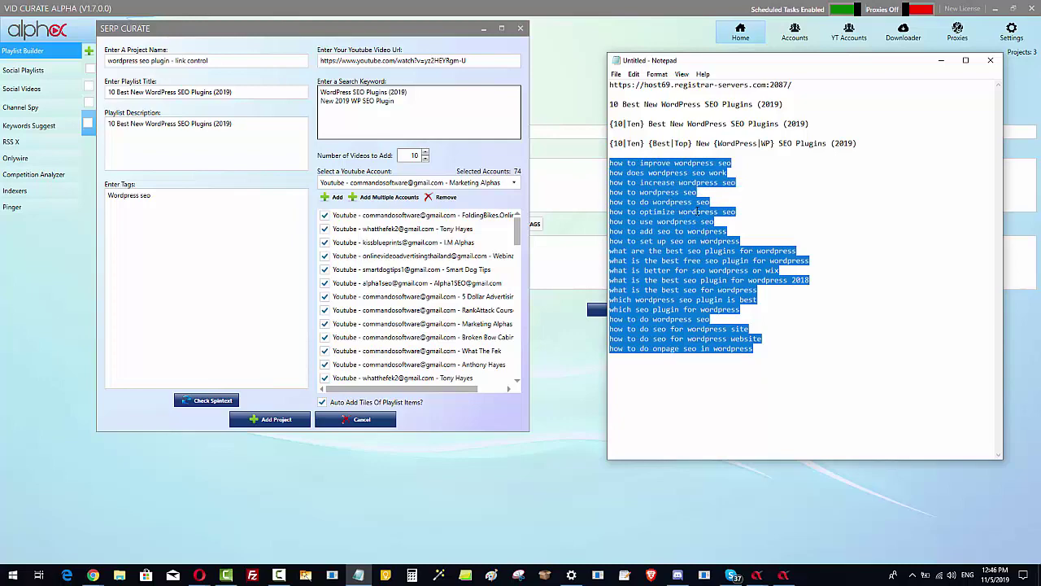
pyautogui.rightClick(698, 212)
pyautogui.click(716, 247)
pyautogui.click(941, 60)
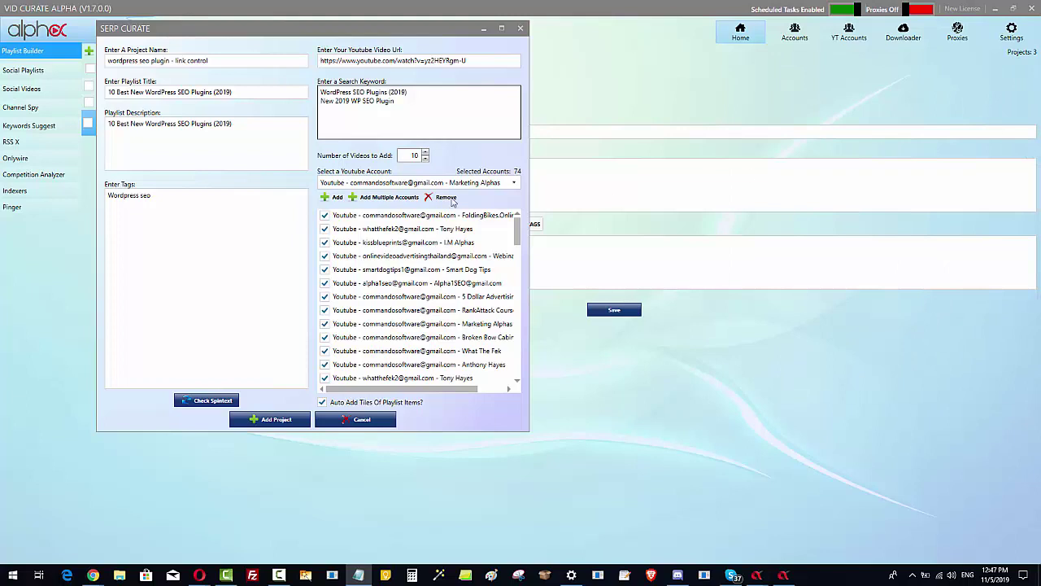
# - Paste the copied questions after "New 2019 WP SEO Plugin" in the project's search keywords
pyautogui.click(413, 97)
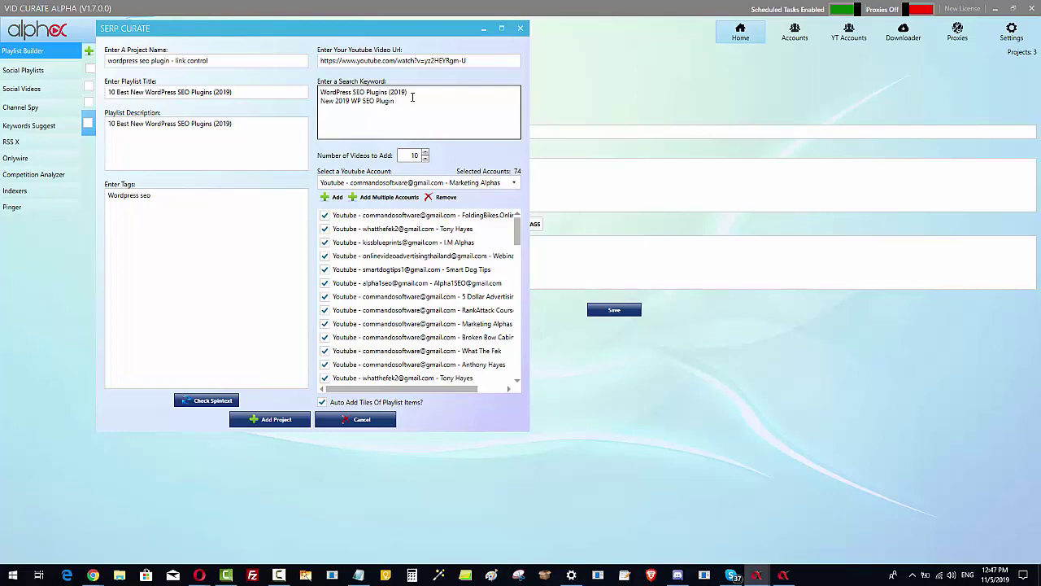
pyautogui.hotkey('ctrl', 'v')
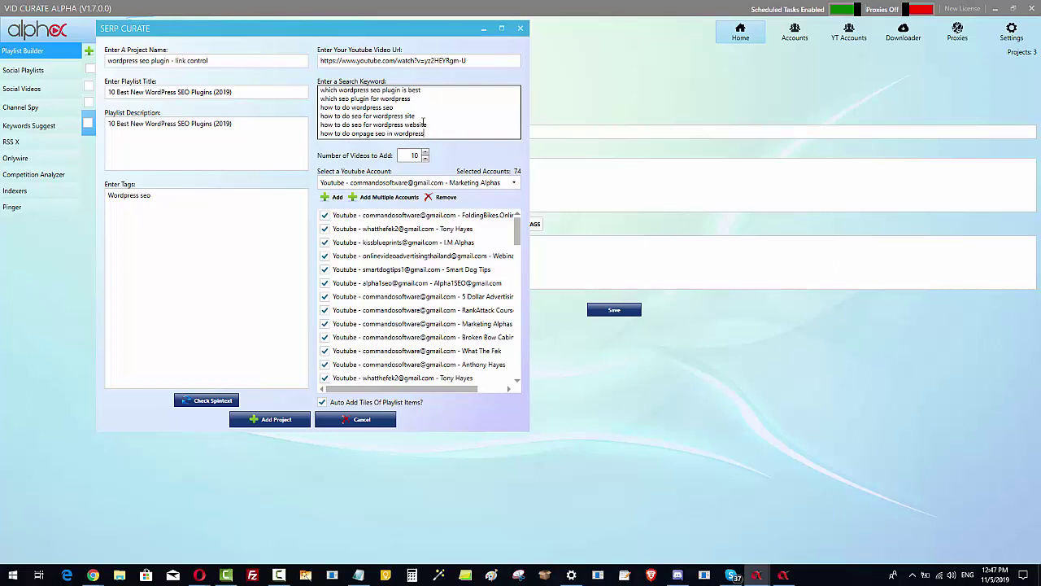
pyautogui.moveTo(439, 133); pyautogui.dragTo(322, 88)
pyautogui.click(419, 104)
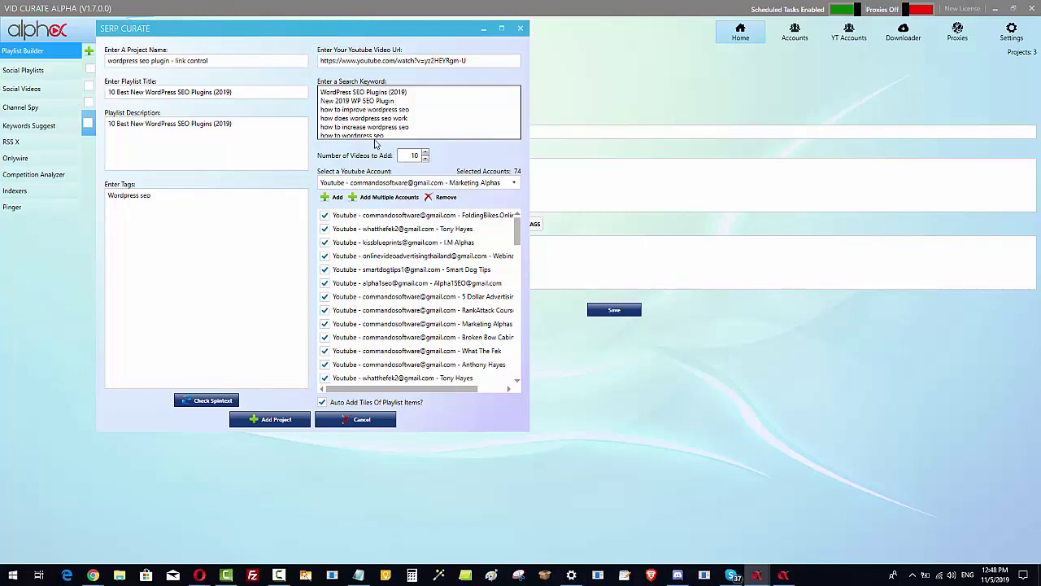
pyautogui.moveTo(211, 60); pyautogui.dragTo(71, 61)
pyautogui.click(230, 59)
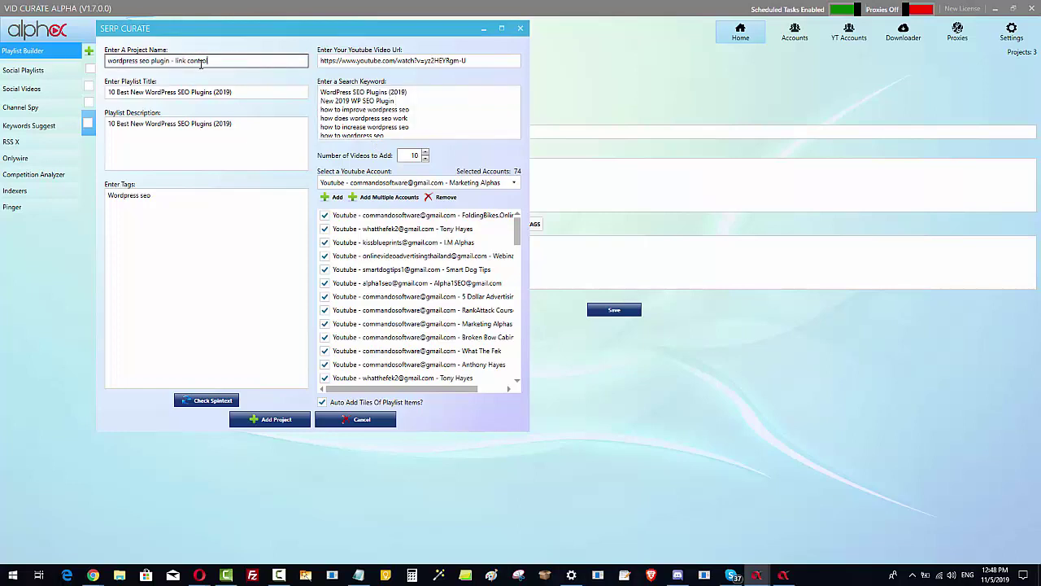
pyautogui.moveTo(171, 61); pyautogui.dragTo(248, 62)
pyautogui.click(247, 62)
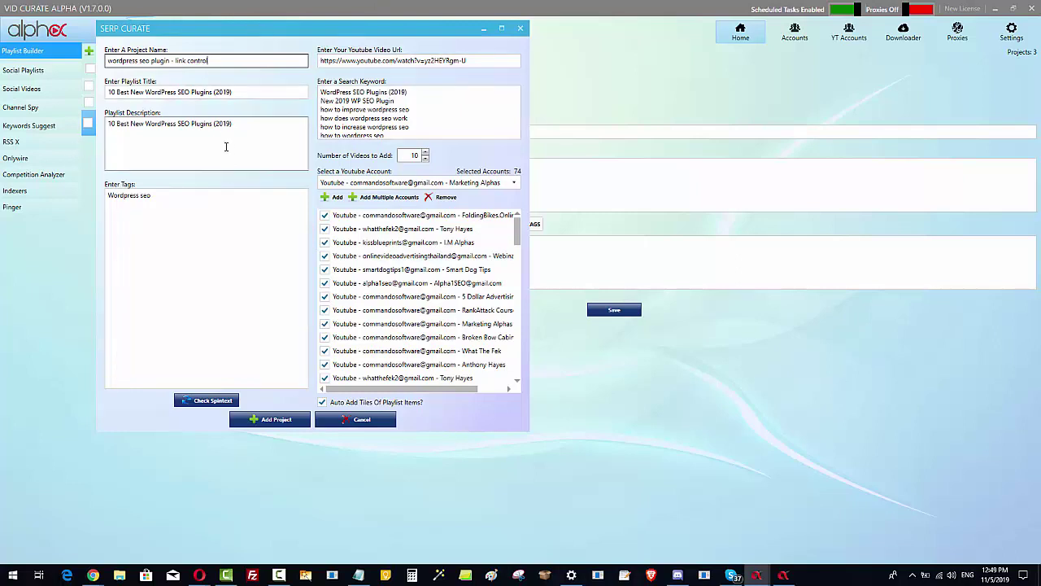
pyautogui.click(186, 195)
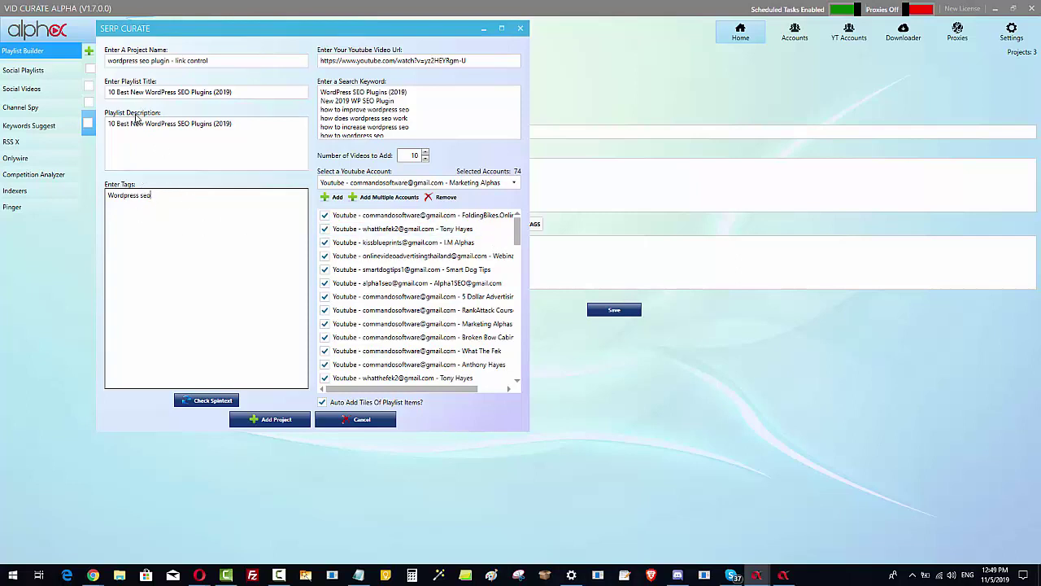
pyautogui.click(242, 123)
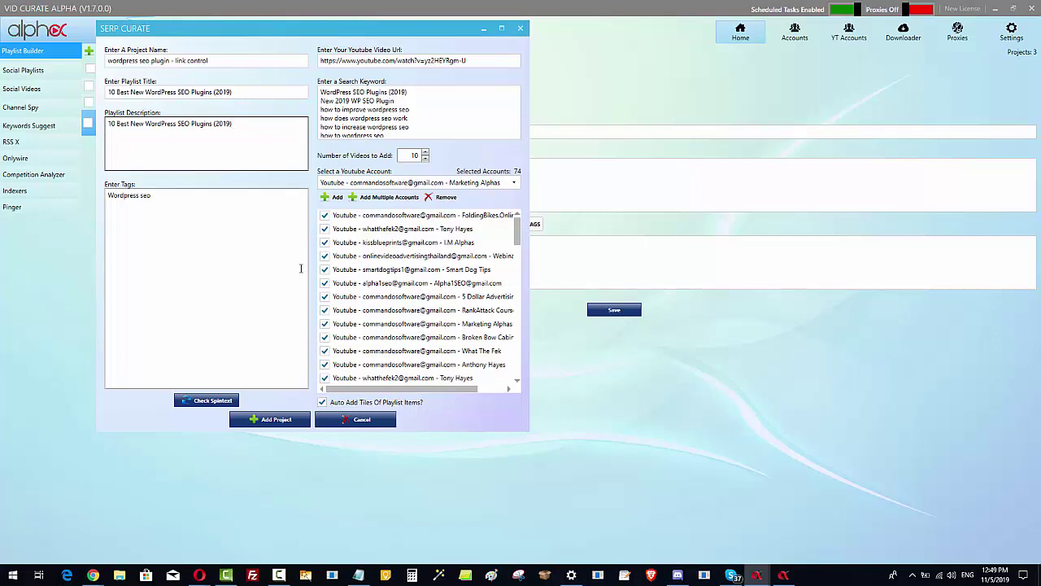
# - Set the project's number of videos to add to 11
pyautogui.click(424, 153)
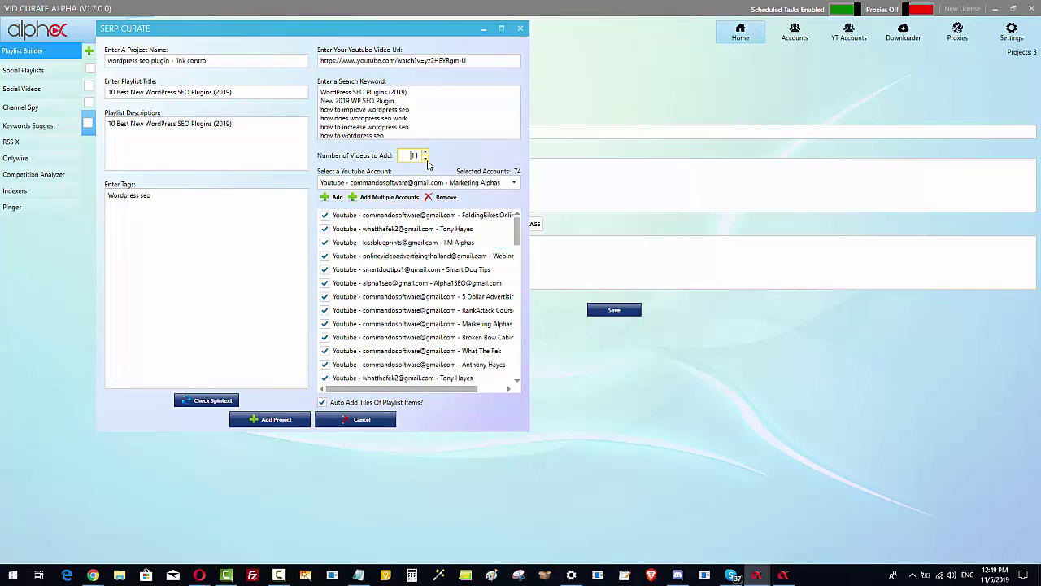
pyautogui.moveTo(411, 99); pyautogui.dragTo(321, 92)
pyautogui.click(403, 96)
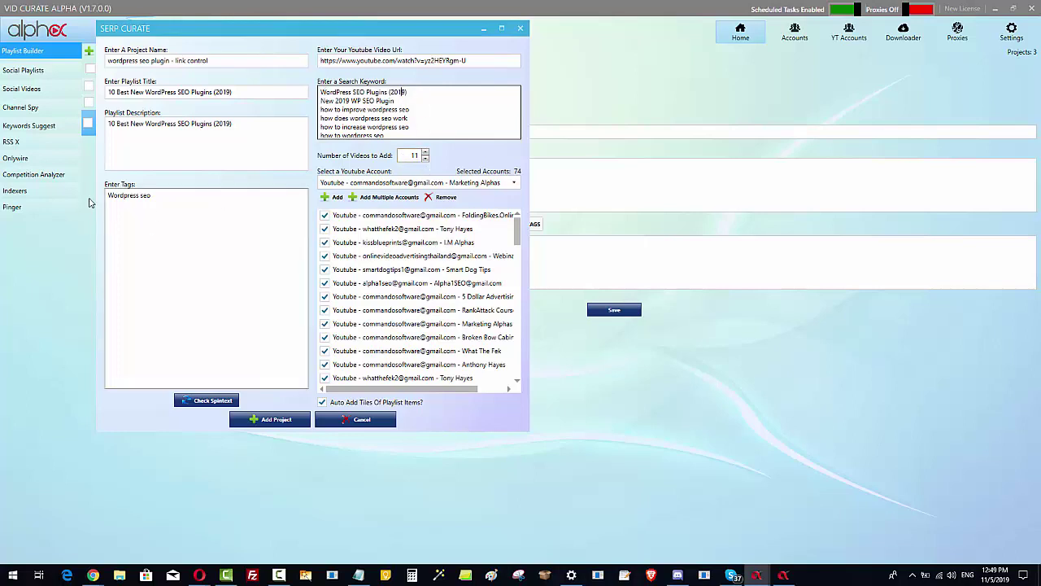
pyautogui.click(238, 123)
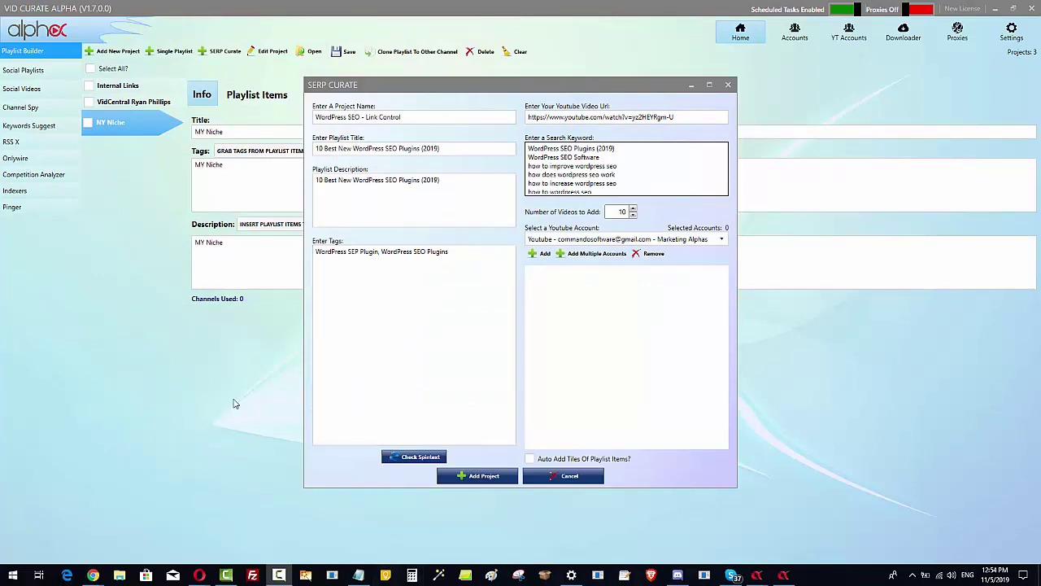
pyautogui.click(488, 476)
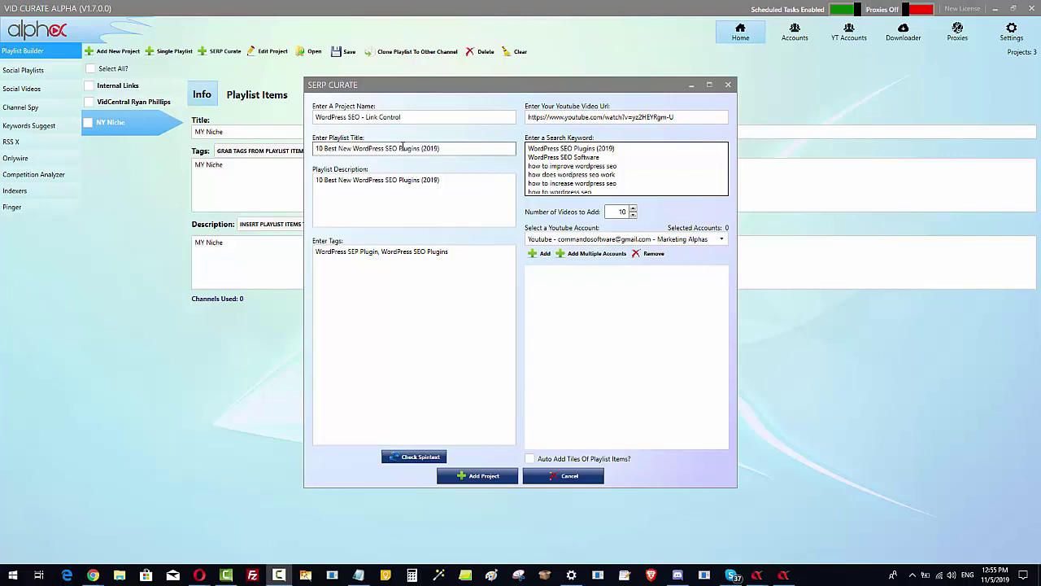
pyautogui.press('F10')
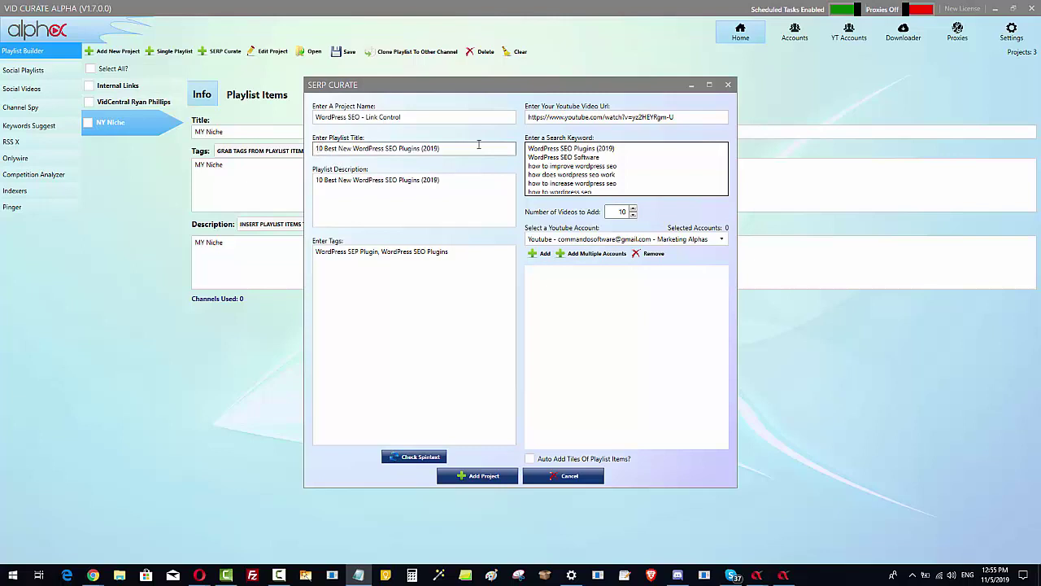
# - Rewrite the project's playlist title as the spintax "{10|Ten} {Best|Top} New {WordPress|WP} SEO Plugins (2019)"
pyautogui.moveTo(478, 149); pyautogui.dragTo(309, 149)
pyautogui.rightClick(350, 153)
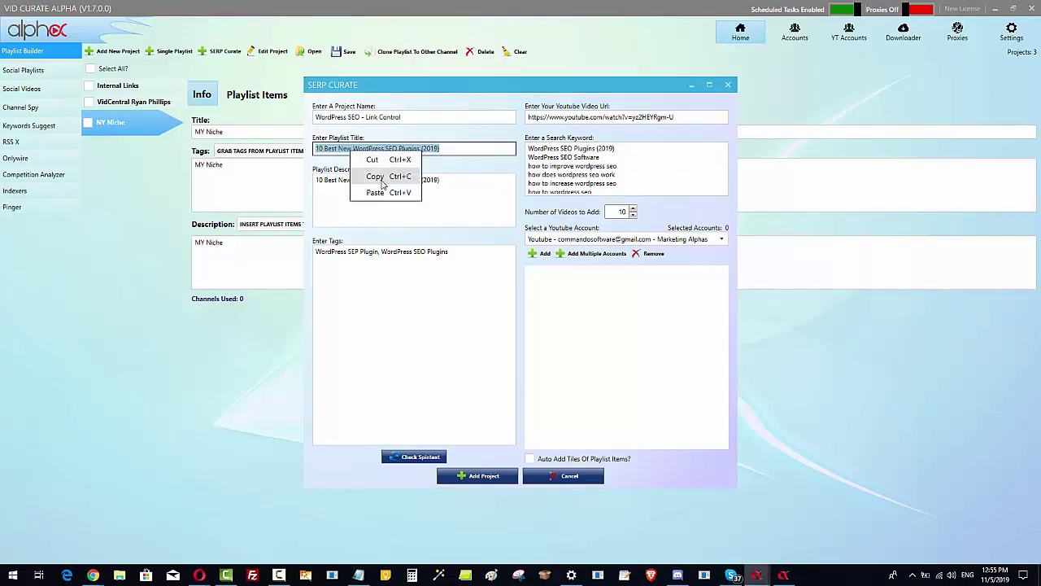
pyautogui.click(376, 193)
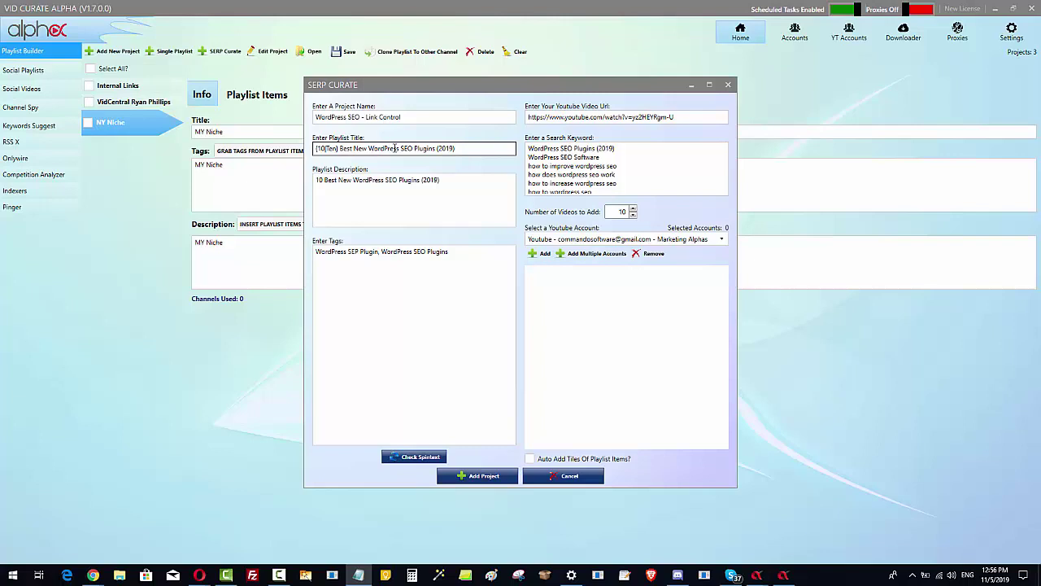
pyautogui.moveTo(472, 149); pyautogui.dragTo(306, 154)
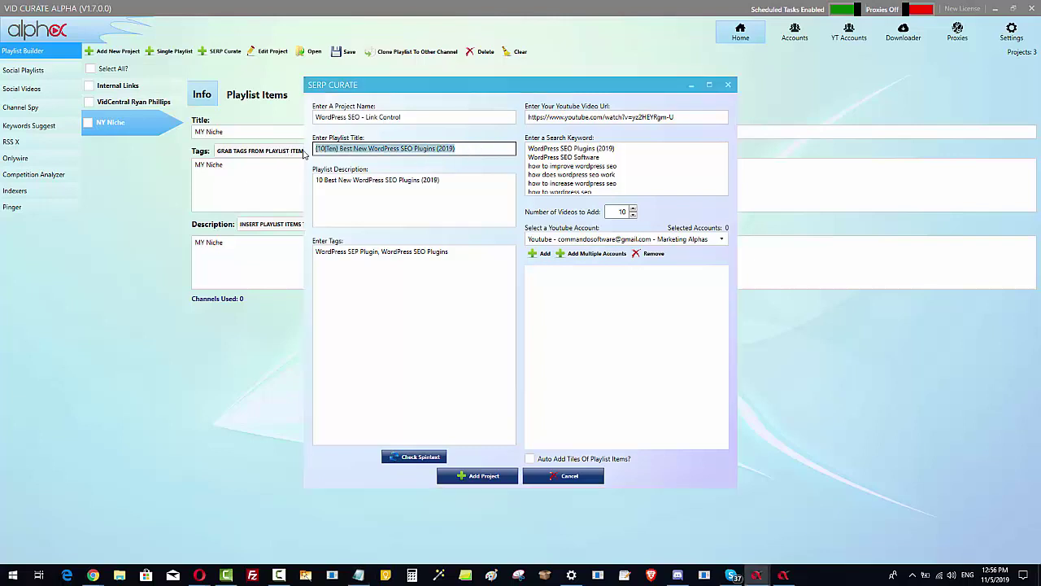
pyautogui.rightClick(384, 153)
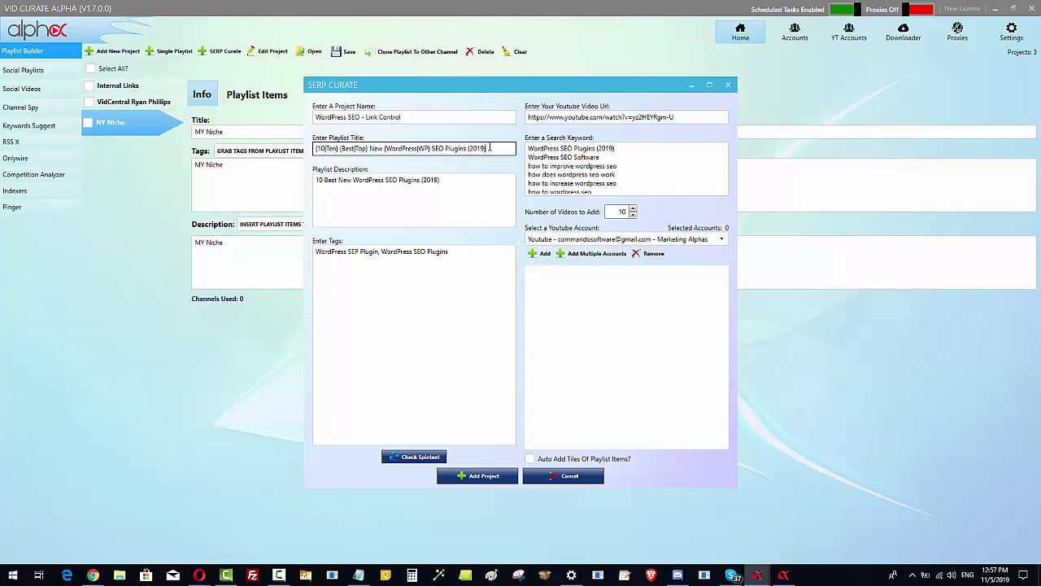
# - Insert a question mark after "Plugins" in the spintax playlist title
pyautogui.click(340, 149)
pyautogui.moveTo(484, 148); pyautogui.dragTo(470, 150)
pyautogui.click(471, 150)
pyautogui.doubleClick(332, 149)
pyautogui.write('Ten')
pyautogui.click(467, 149)
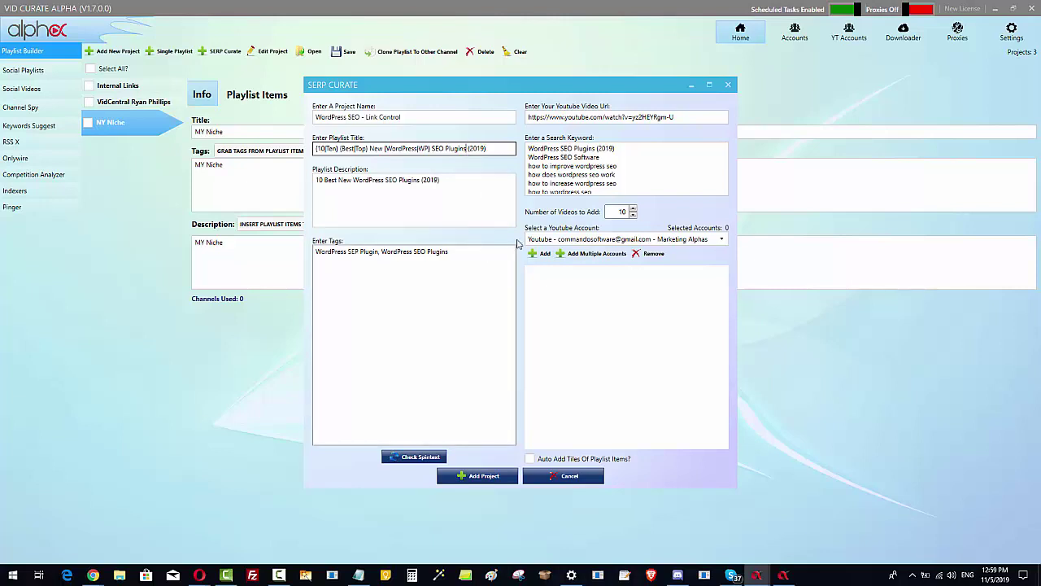
pyautogui.write('}')
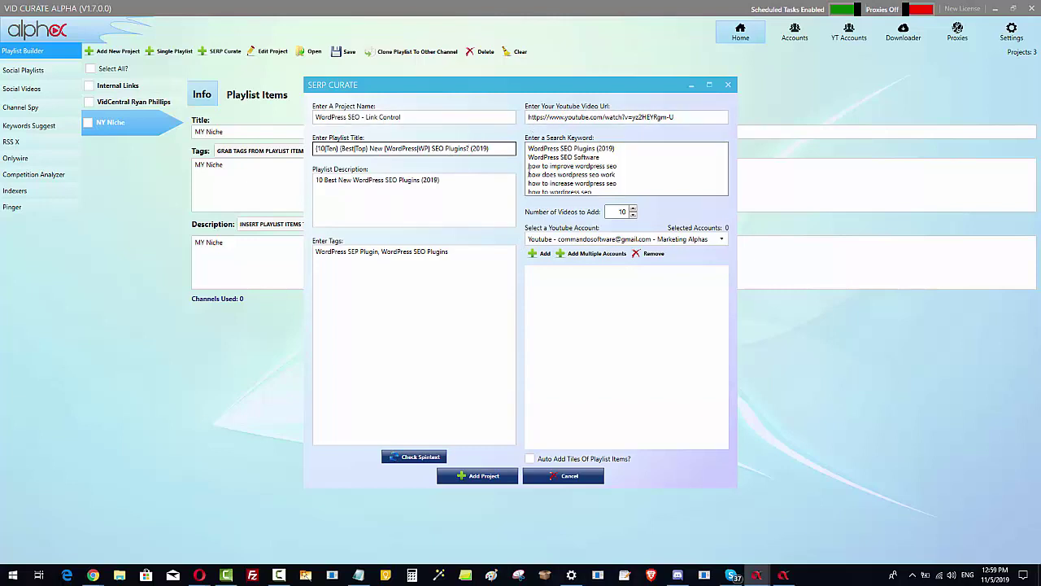
pyautogui.write('?')
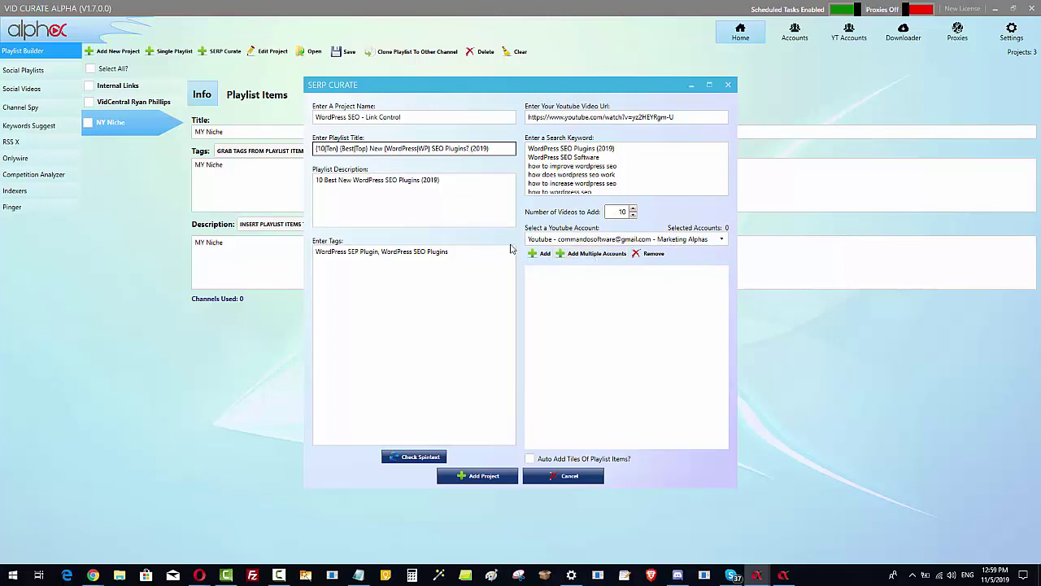
# - Add all available YouTube accounts to the project
pyautogui.click(604, 253)
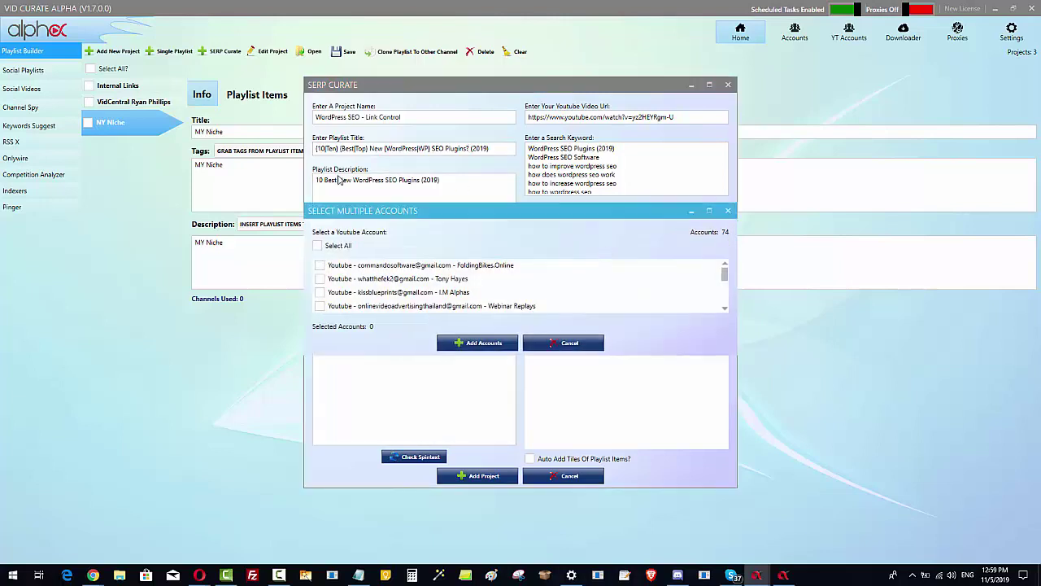
pyautogui.click(318, 246)
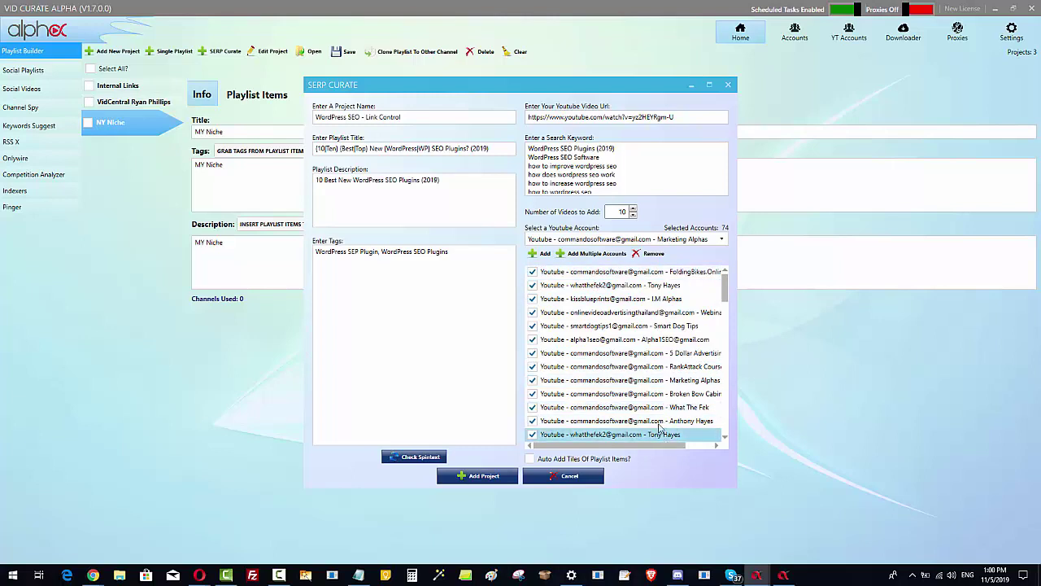
# - Enable automatic adding of playlist item titles, and add the WordPress SEO - Link Control project
pyautogui.click(529, 459)
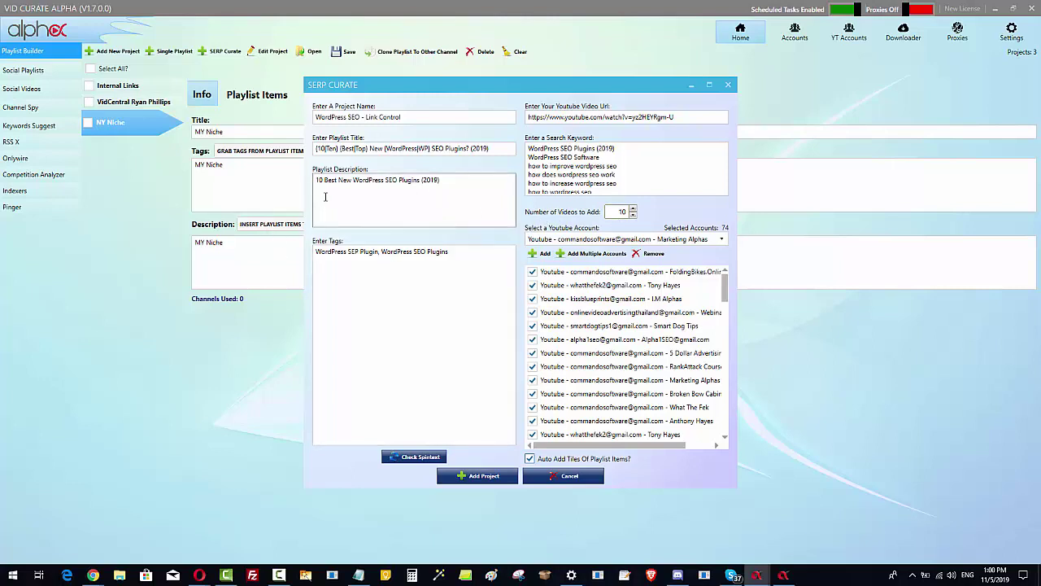
pyautogui.click(465, 202)
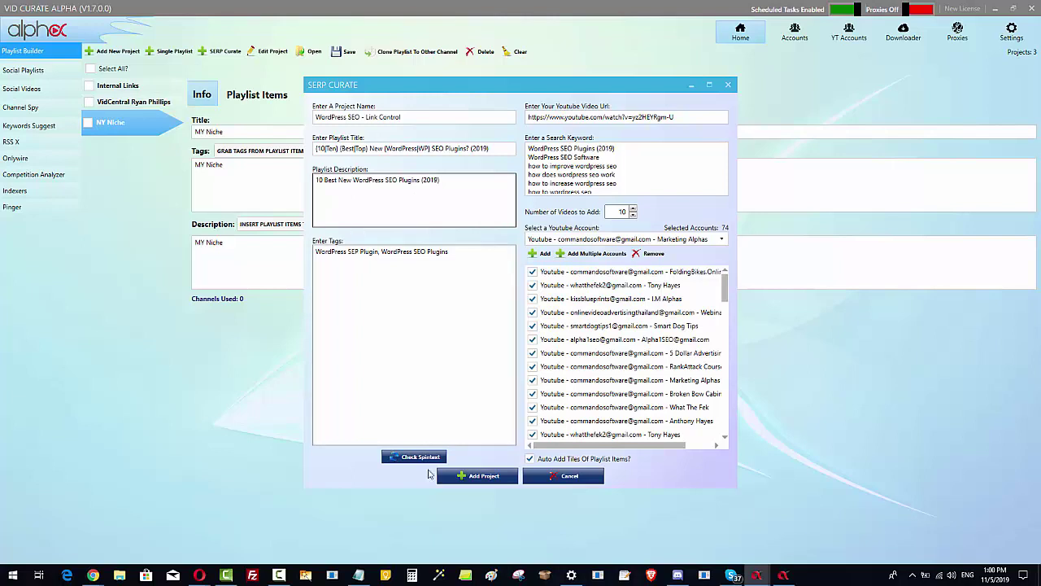
pyautogui.click(486, 480)
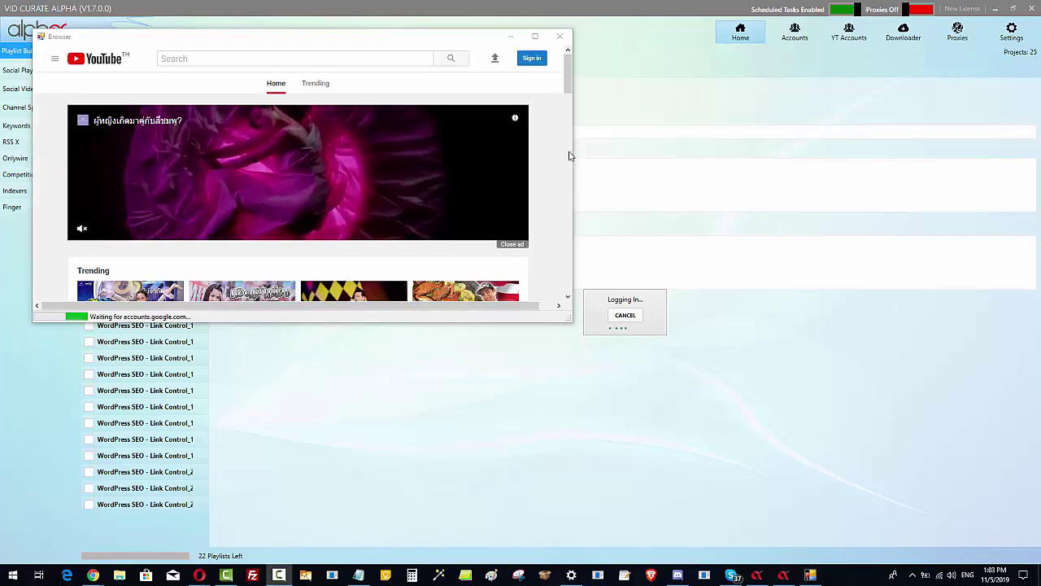
# - Choose the Webinar Replays channel in the login browser and acknowledge the identity verification notices during playlist creation
pyautogui.scroll(-5, 529, 233)
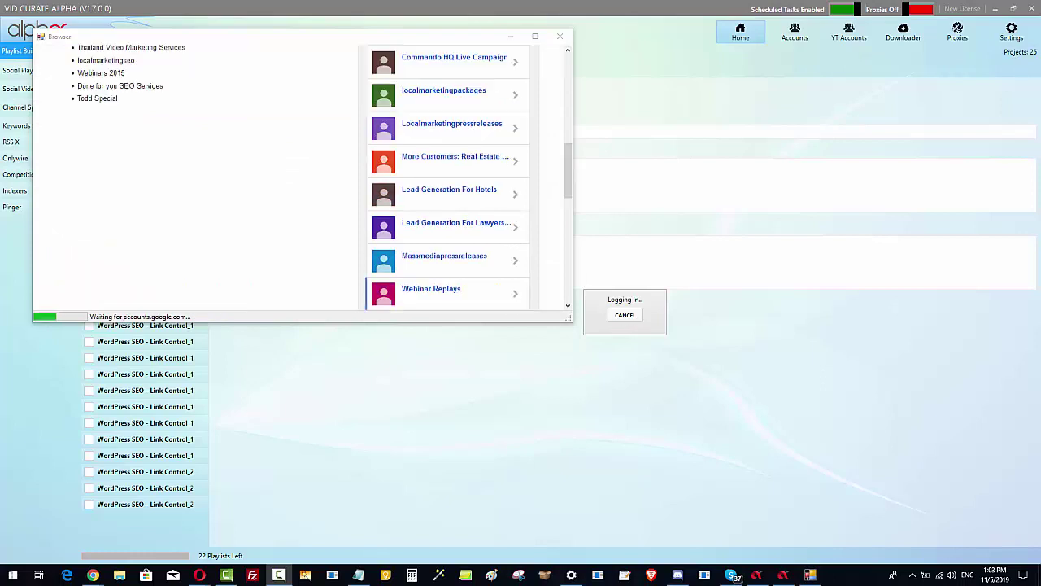
pyautogui.click(456, 288)
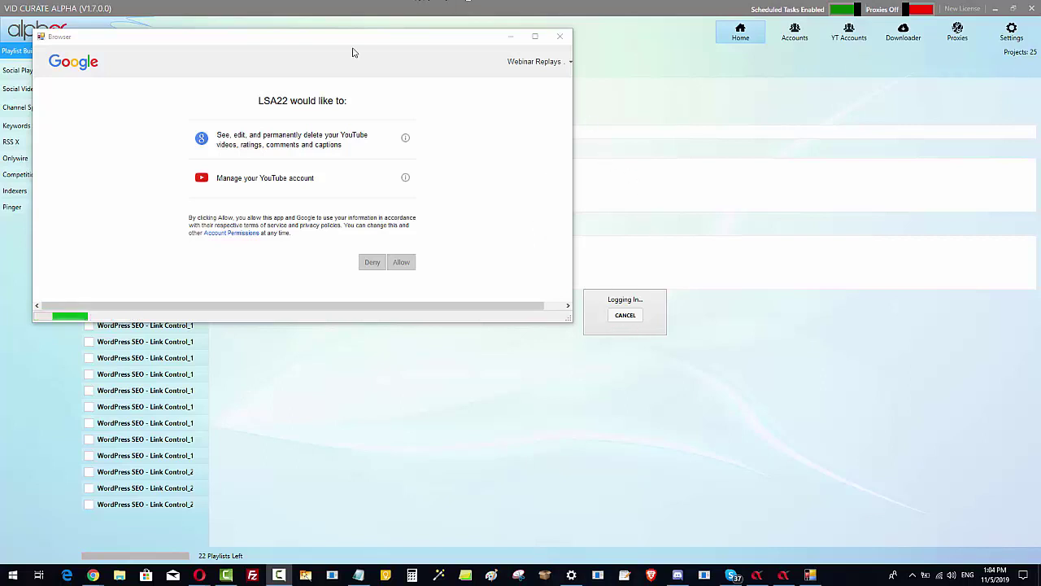
pyautogui.moveTo(342, 37); pyautogui.dragTo(391, 76)
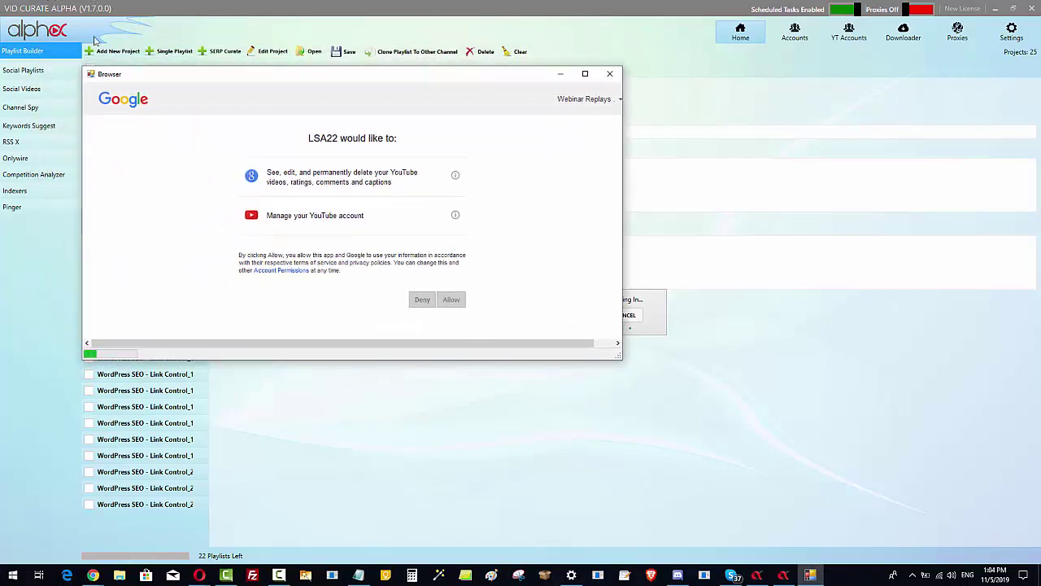
pyautogui.moveTo(275, 84); pyautogui.dragTo(337, 193)
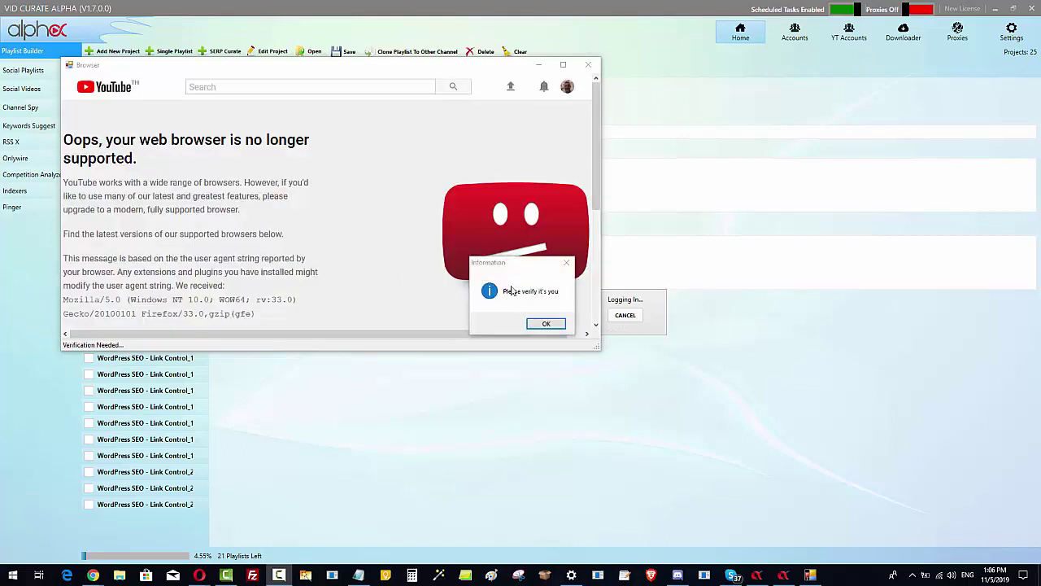
pyautogui.click(544, 325)
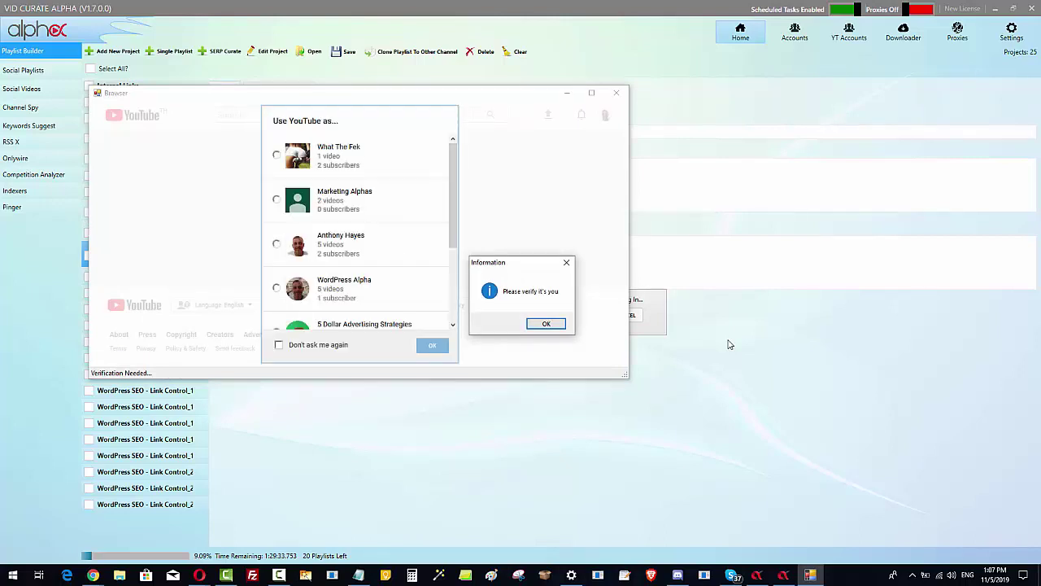
pyautogui.click(544, 324)
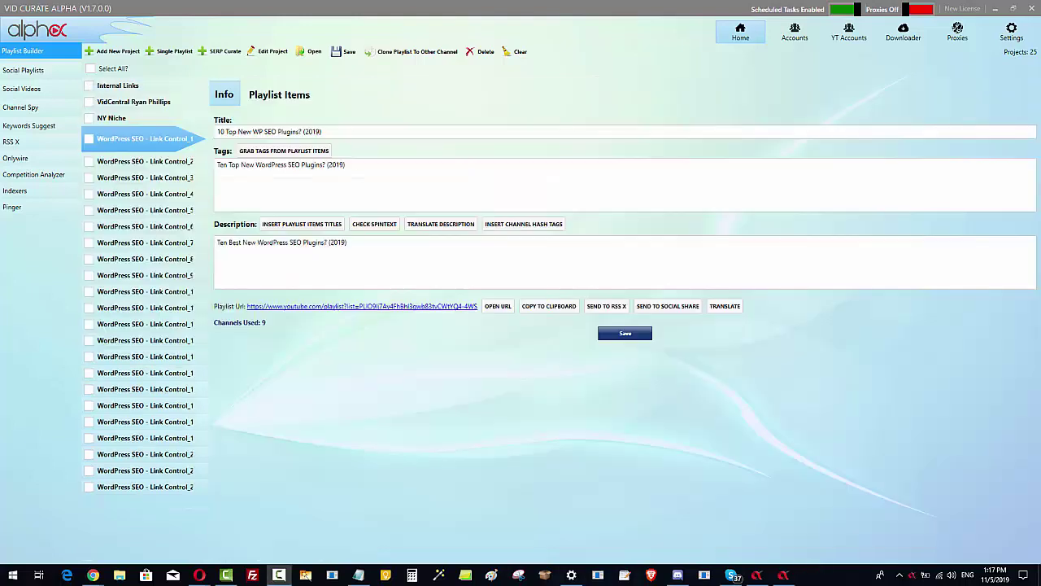
# - Examine the playlist items of the first two WordPress SEO - Link Control projects
pyautogui.click(533, 173)
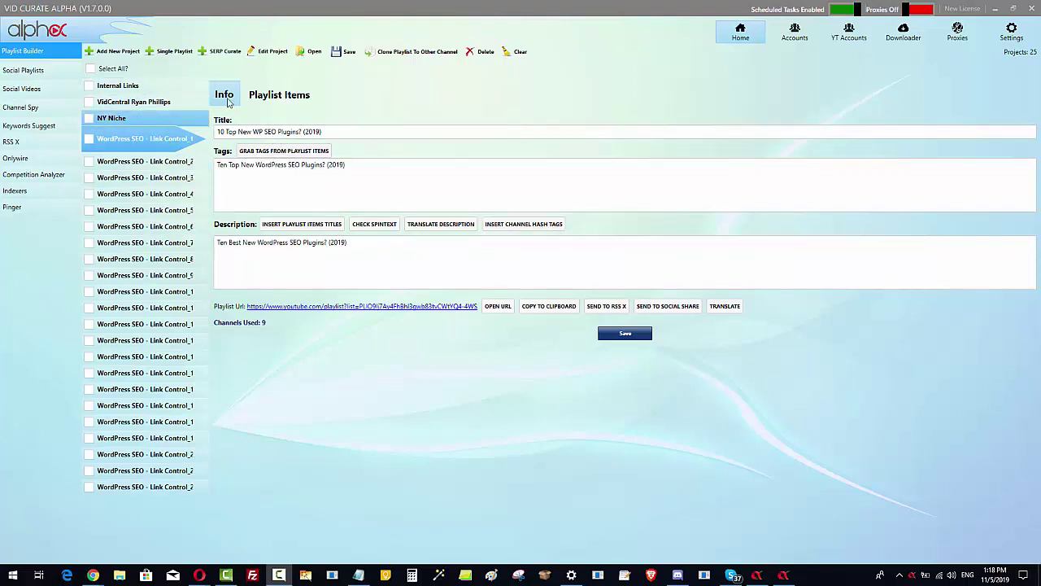
pyautogui.click(278, 97)
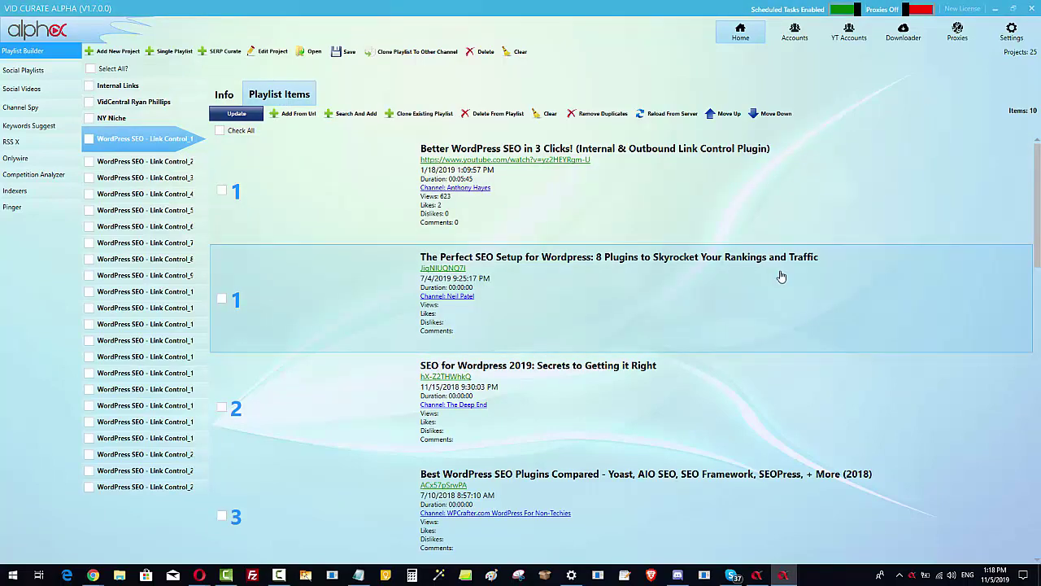
pyautogui.scroll(-5, 850, 236)
pyautogui.scroll(5, 859, 265)
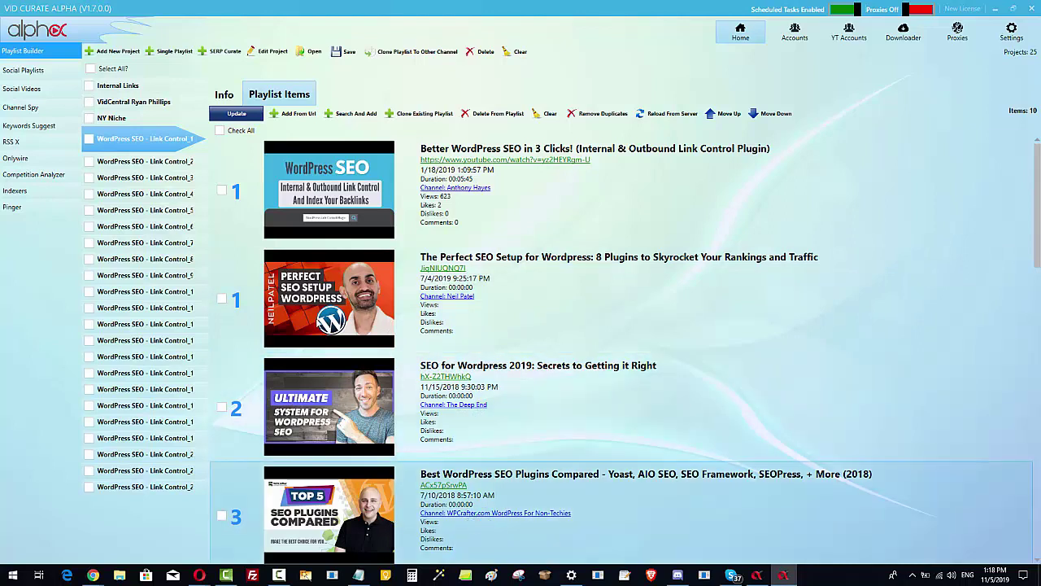
pyautogui.click(148, 163)
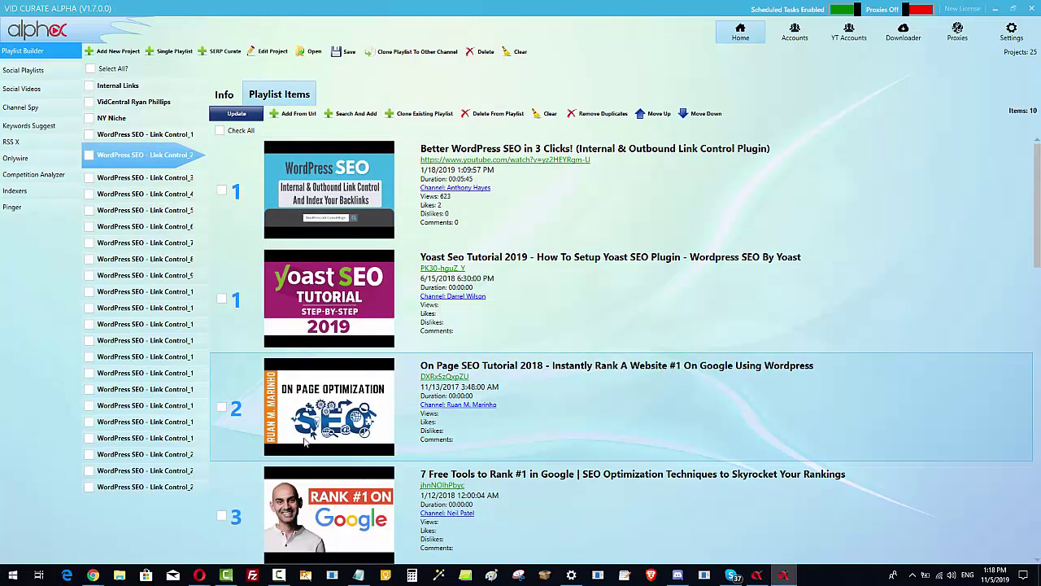
# - Replace the first Link Control playlist's tags with grabbed item tags: wordpress seo, wordpress seo plugin, seo, seo wordpress, search engine optimization
pyautogui.click(149, 135)
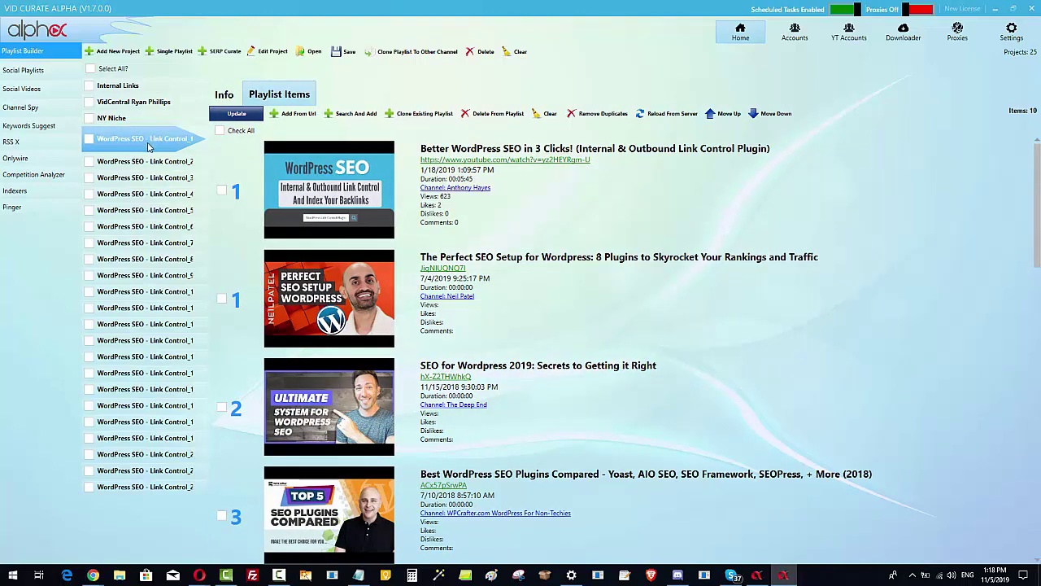
pyautogui.click(225, 96)
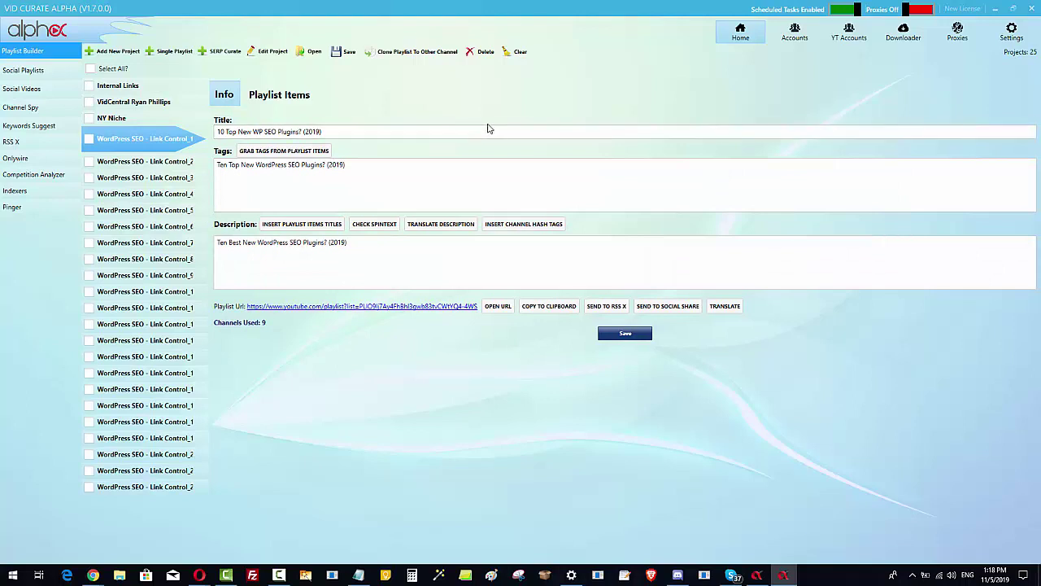
pyautogui.click(264, 154)
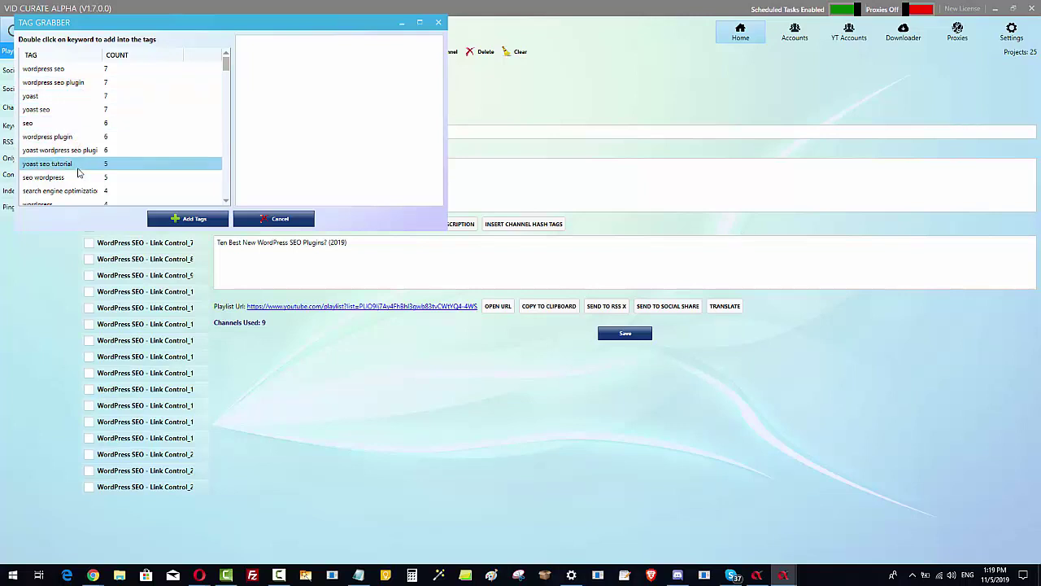
pyautogui.doubleClick(50, 71)
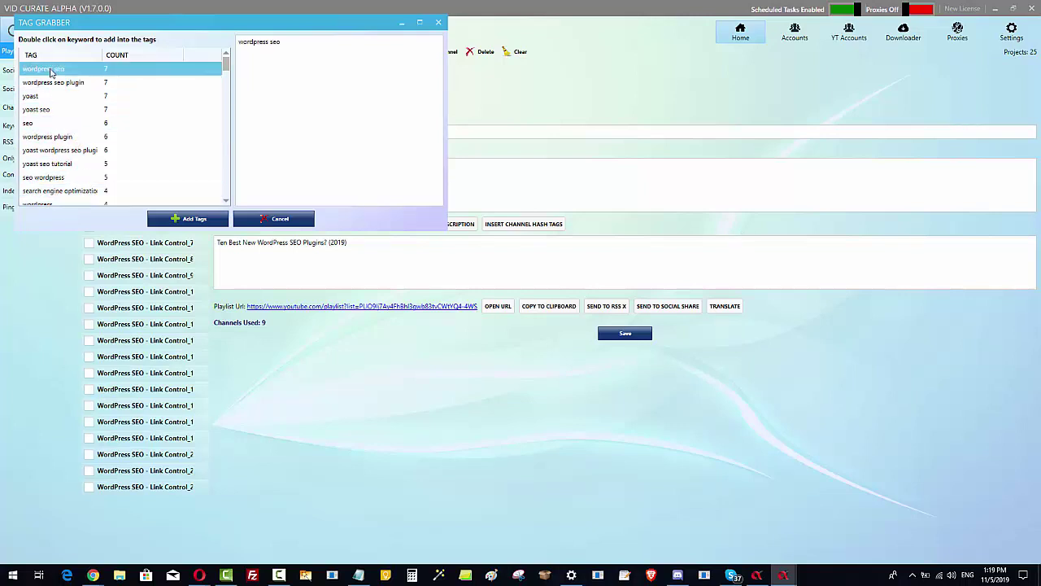
pyautogui.click(48, 83)
pyautogui.doubleClick(48, 83)
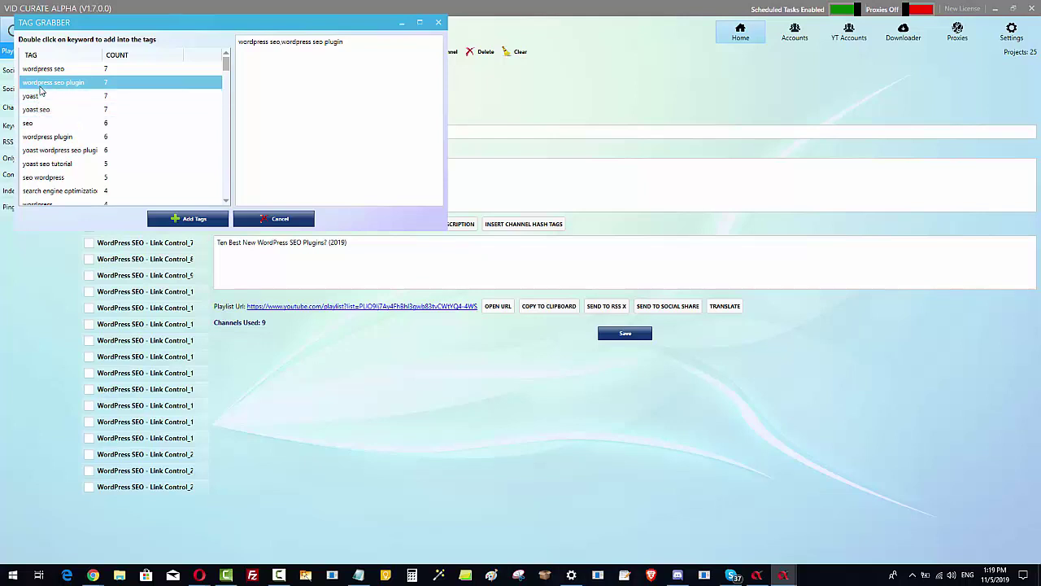
pyautogui.doubleClick(40, 126)
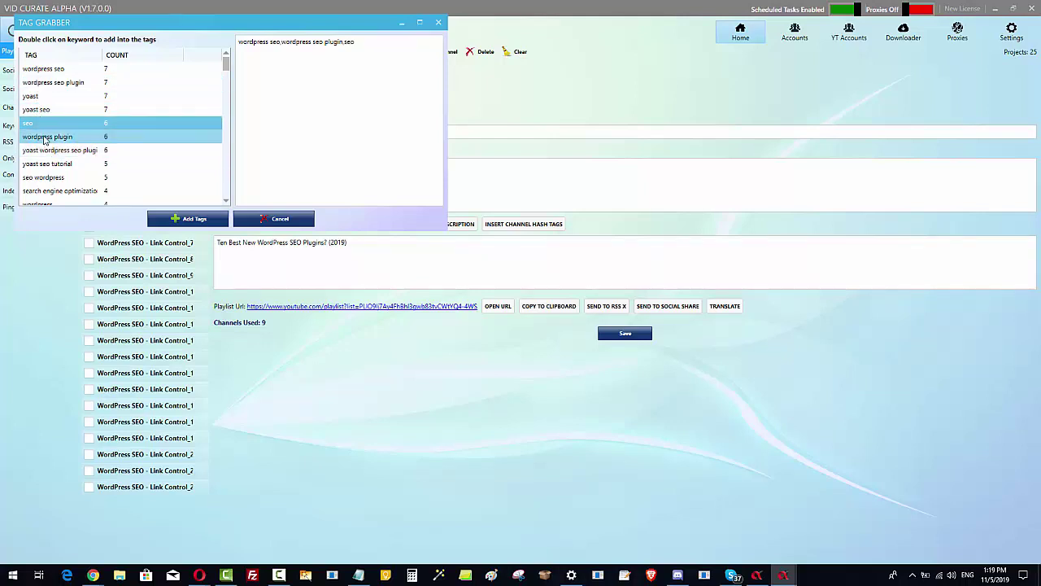
pyautogui.doubleClick(44, 177)
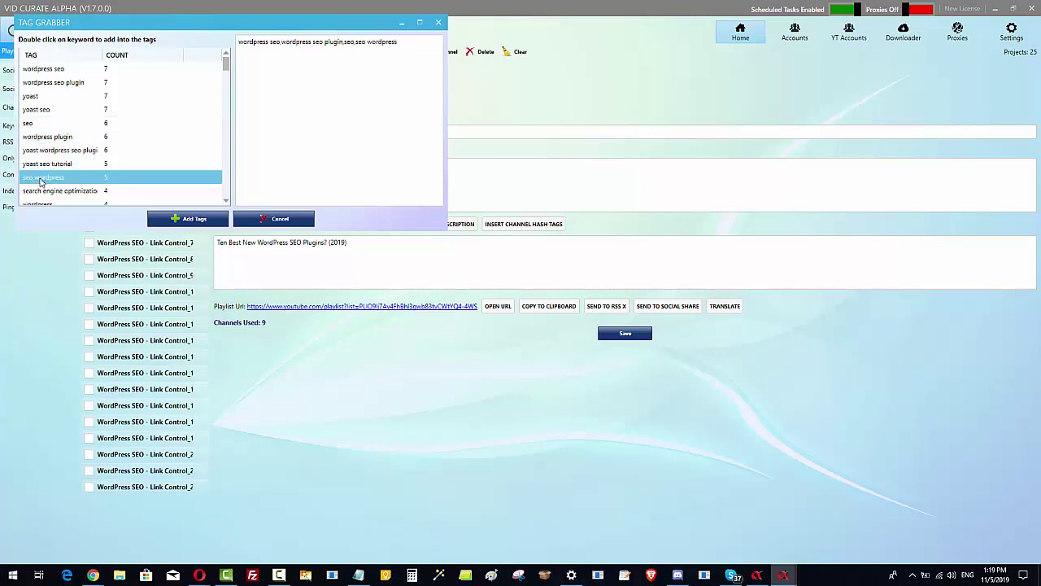
pyautogui.doubleClick(44, 192)
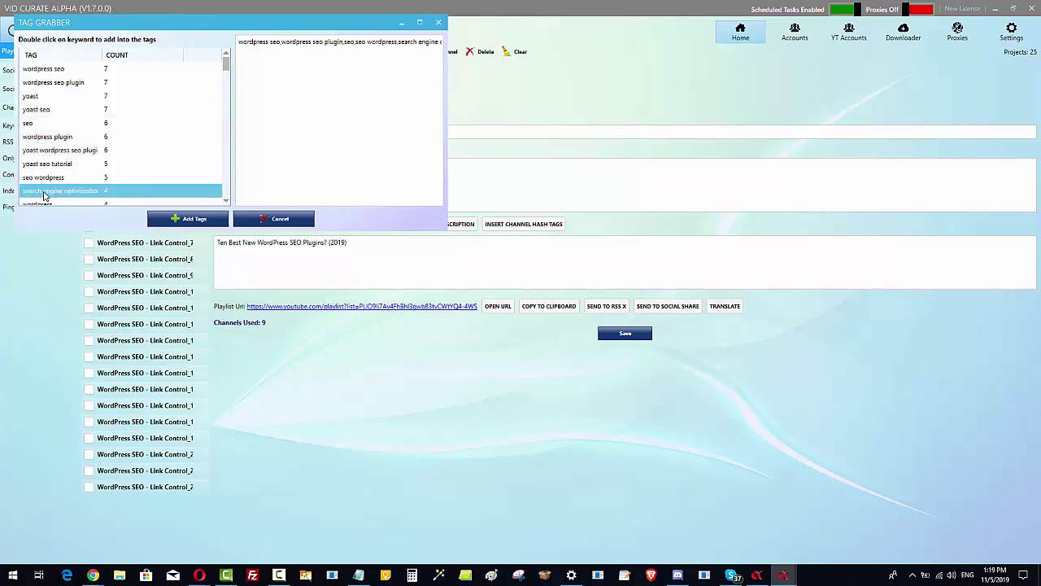
pyautogui.click(188, 218)
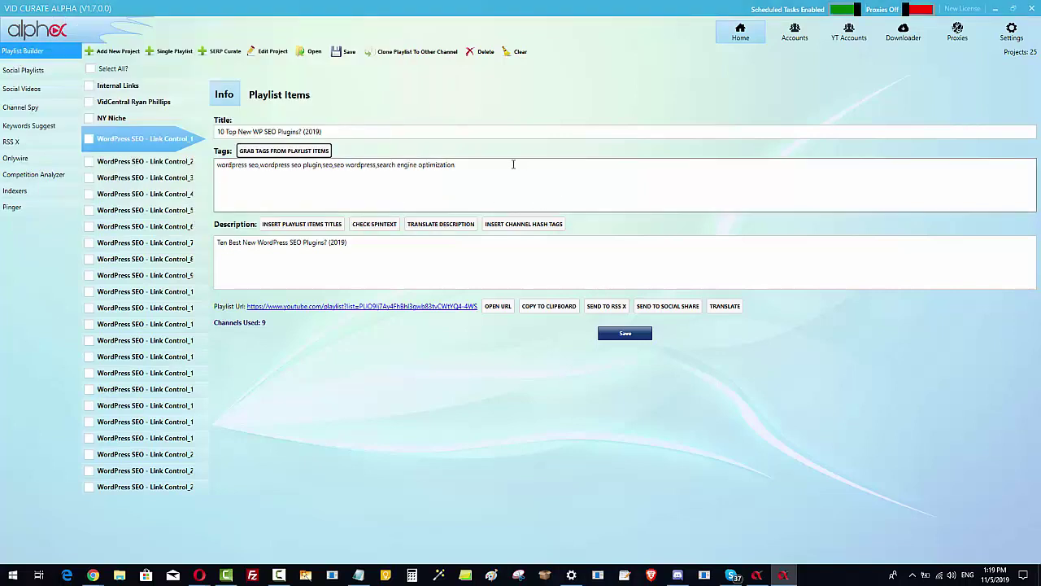
# - Insert the playlist item titles as a numbered list beneath the existing text in the first Link Control playlist's description
pyautogui.click(396, 241)
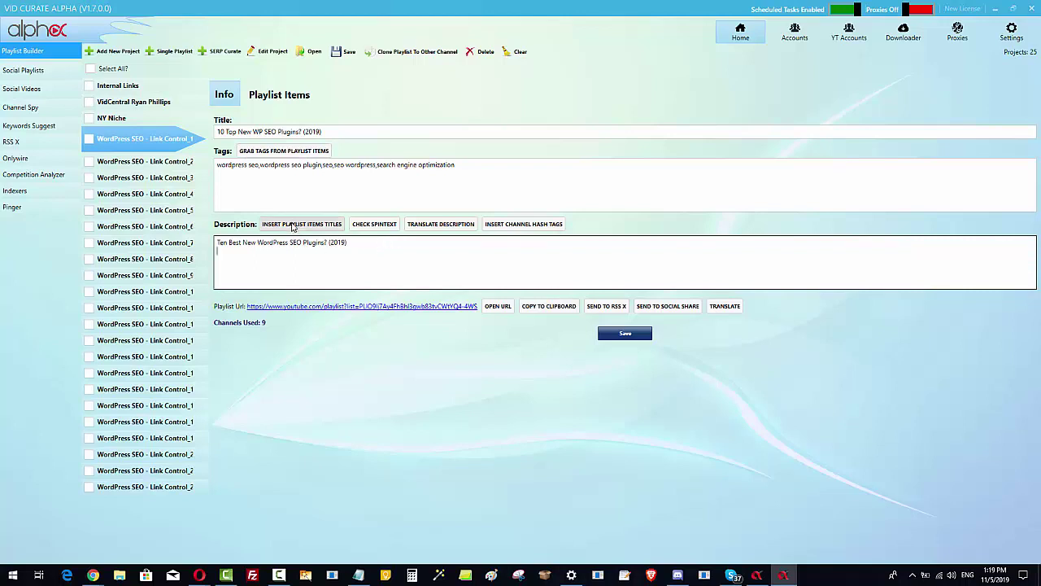
pyautogui.click(292, 227)
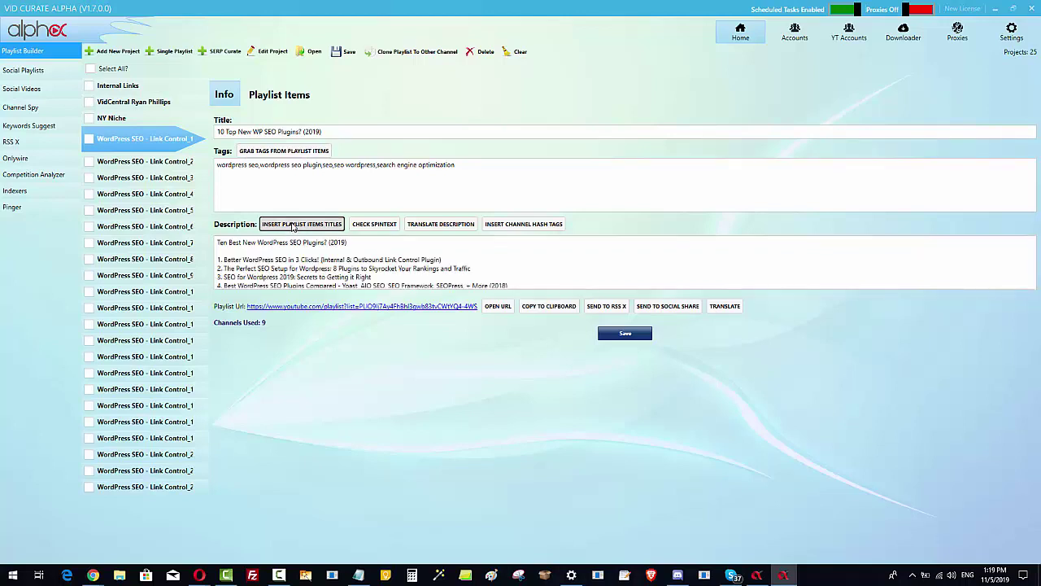
pyautogui.scroll(-2, 465, 259)
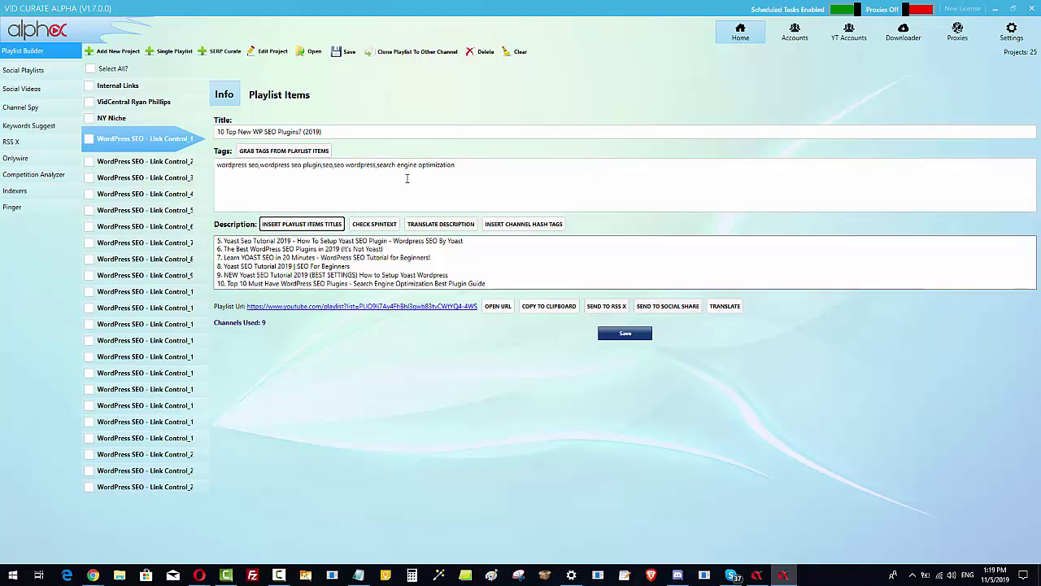
# - Bulk-update the playlist's localized title and description from English into all languages, allowing YouTube account access, and close the translator
pyautogui.click(721, 306)
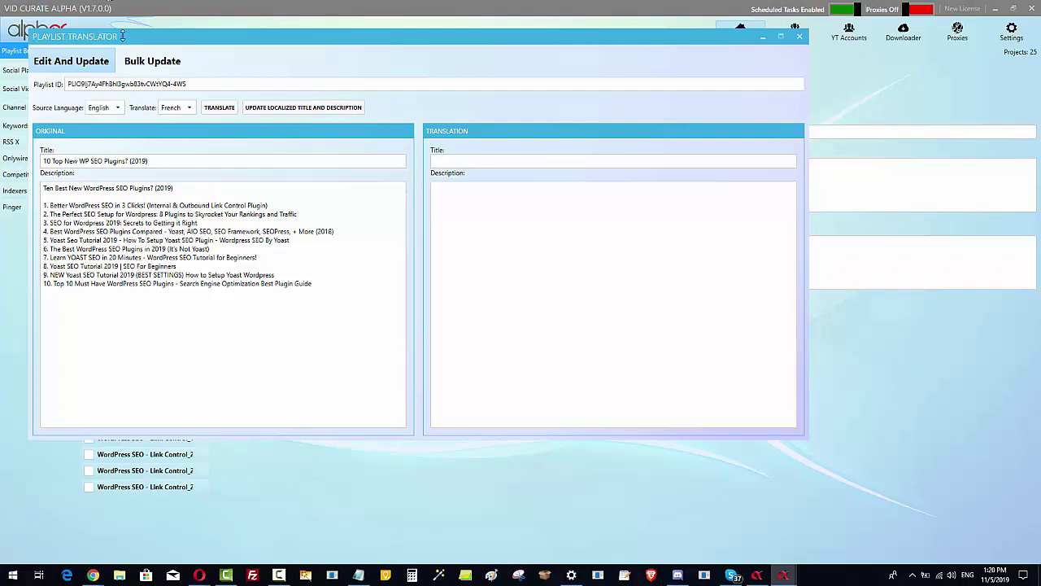
pyautogui.click(153, 64)
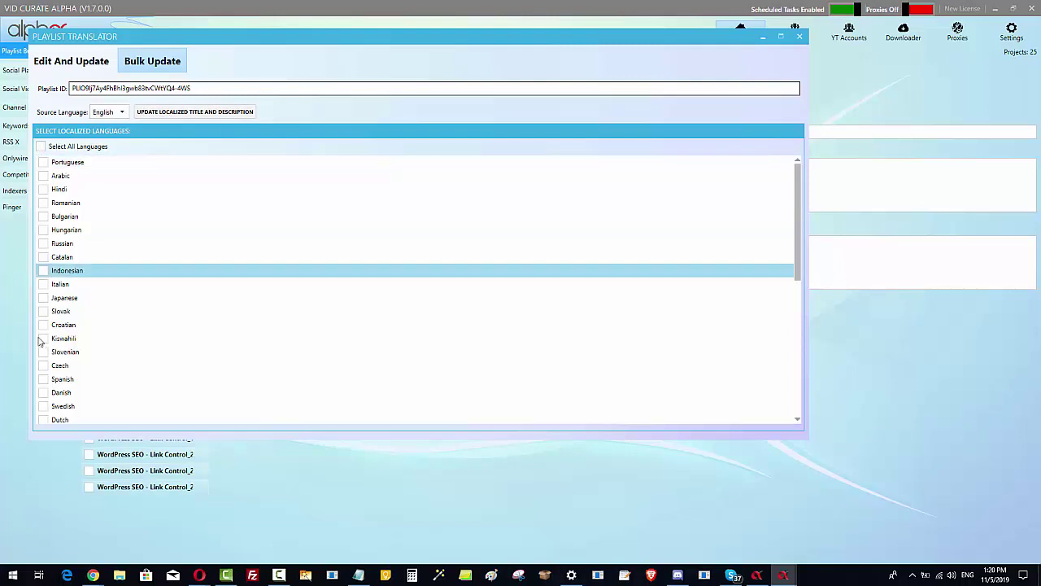
pyautogui.click(42, 147)
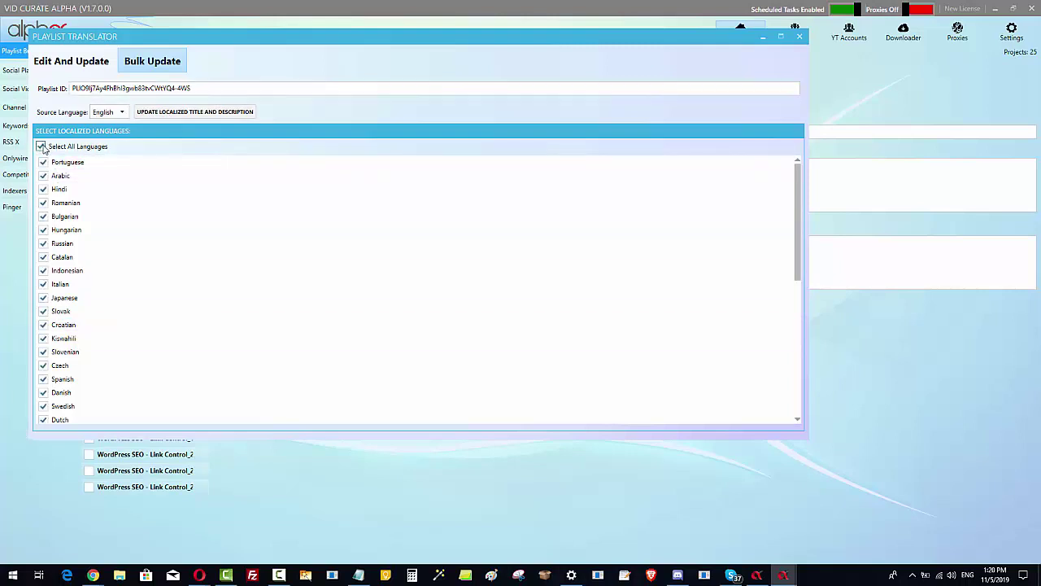
pyautogui.click(197, 113)
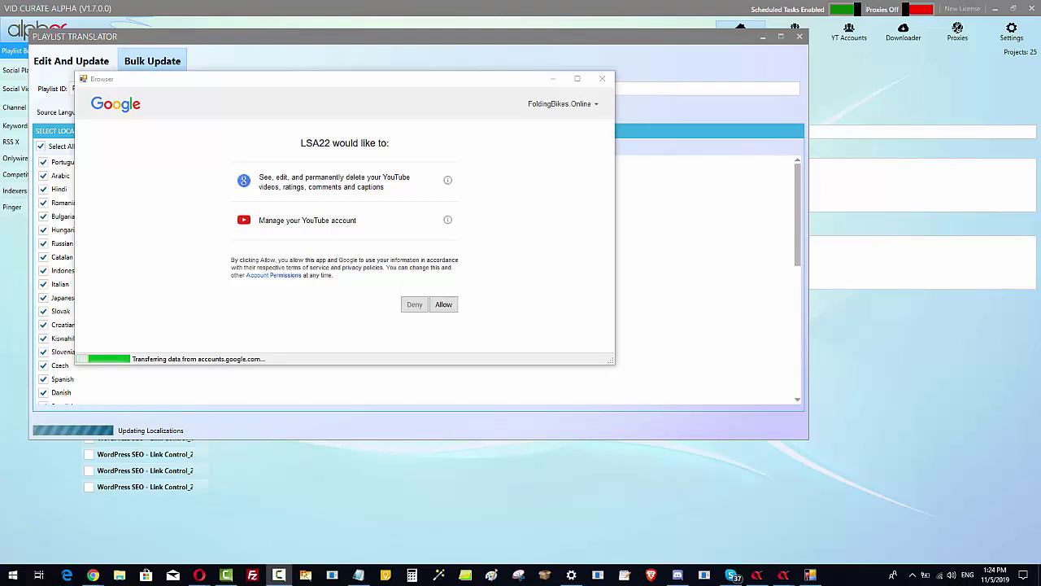
pyautogui.click(444, 304)
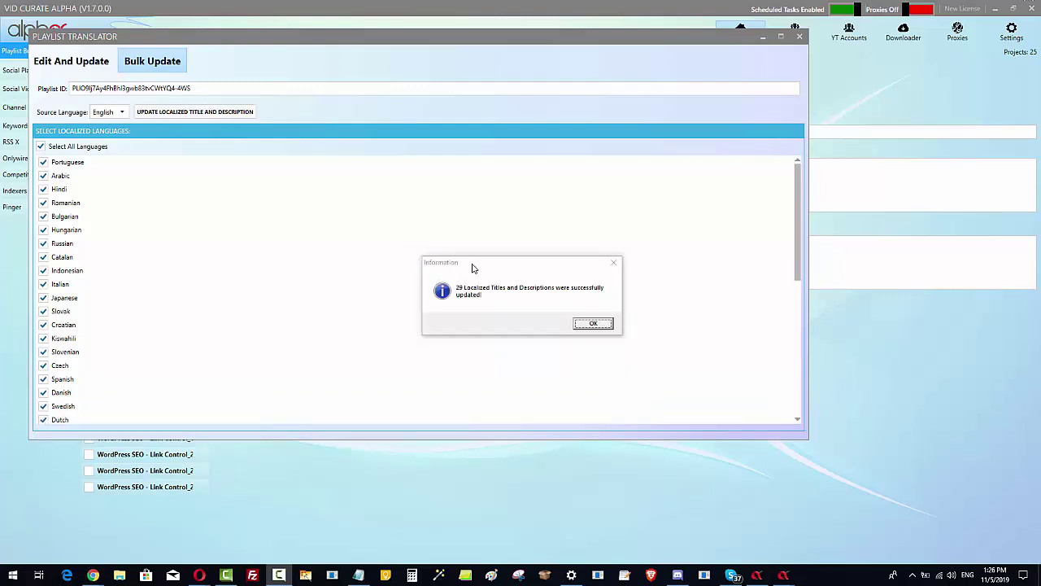
pyautogui.click(594, 325)
pyautogui.click(594, 324)
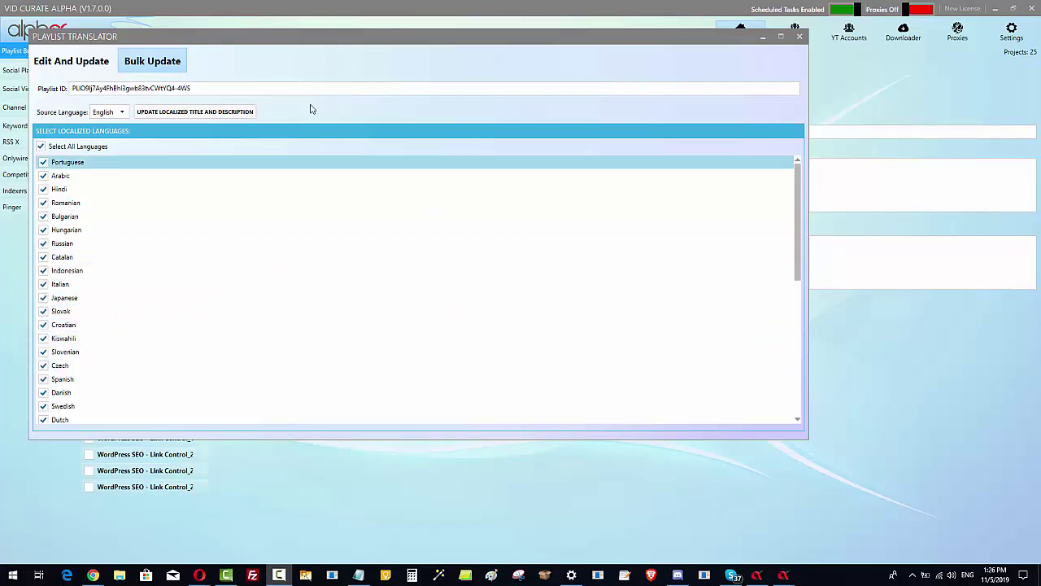
pyautogui.click(800, 38)
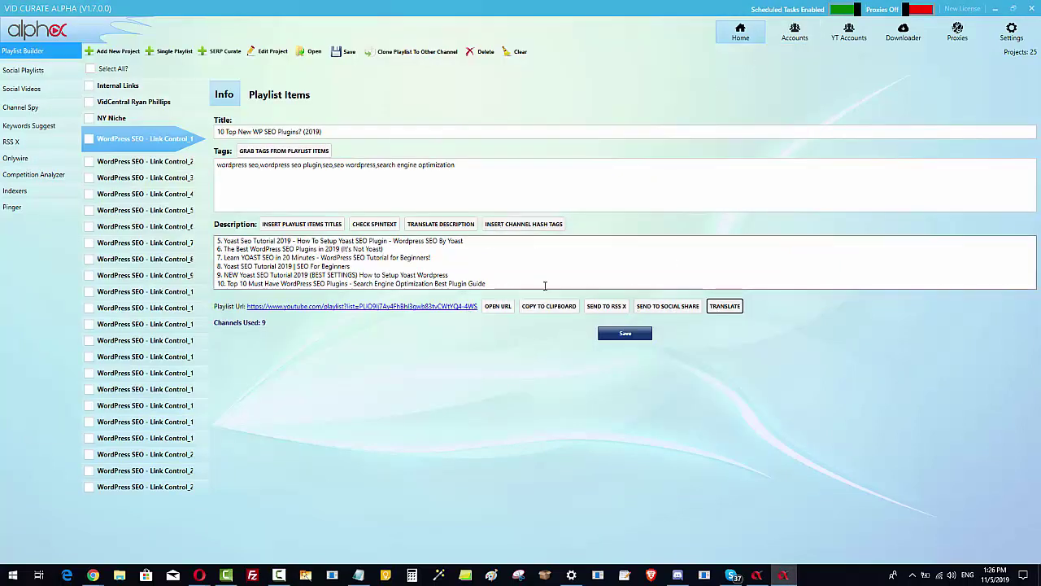
# - Add blank lines after the description's last item and insert the second through seventh offered channel hashtags, including #TheDeepEnd, #WPCrafter and #Ahrefs
pyautogui.click(508, 284)
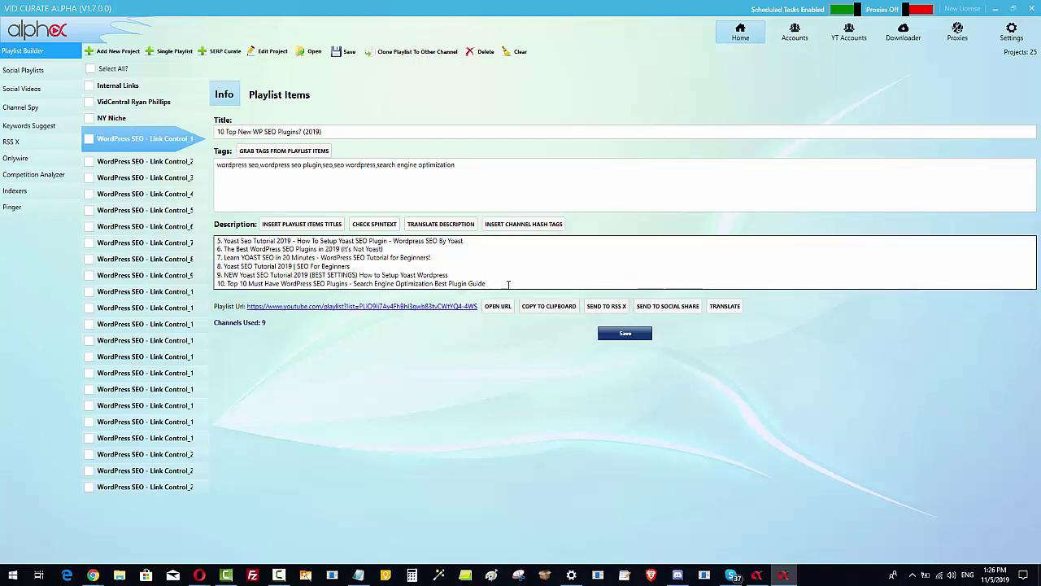
pyautogui.press('Return')
pyautogui.press('Return')
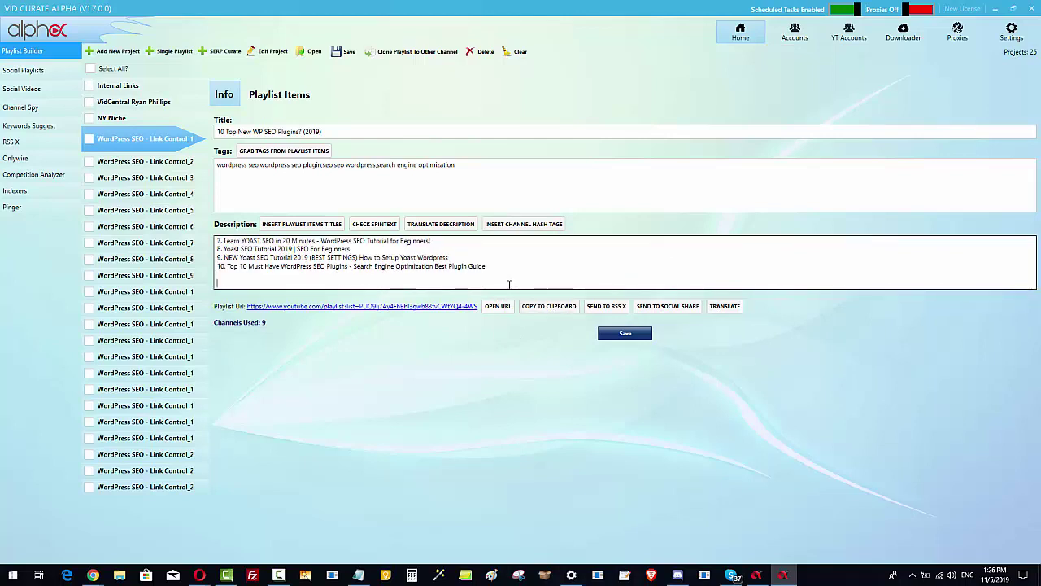
pyautogui.click(505, 224)
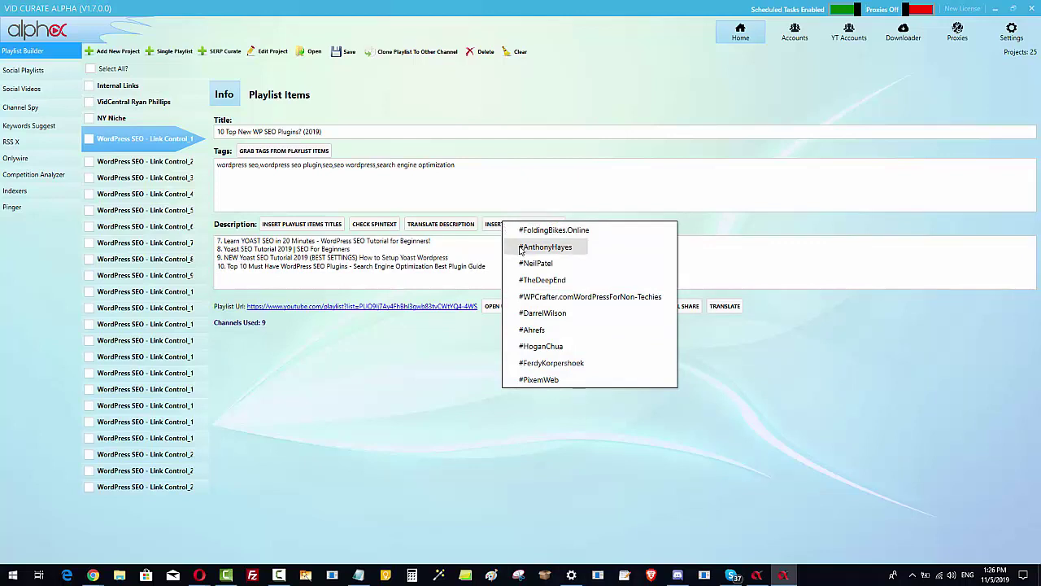
pyautogui.click(522, 247)
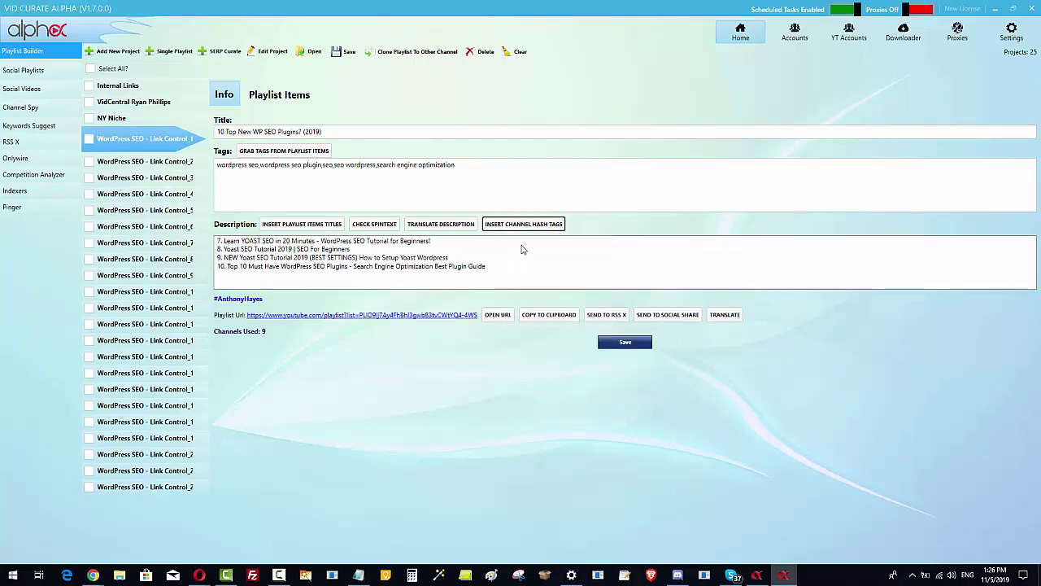
pyautogui.click(525, 227)
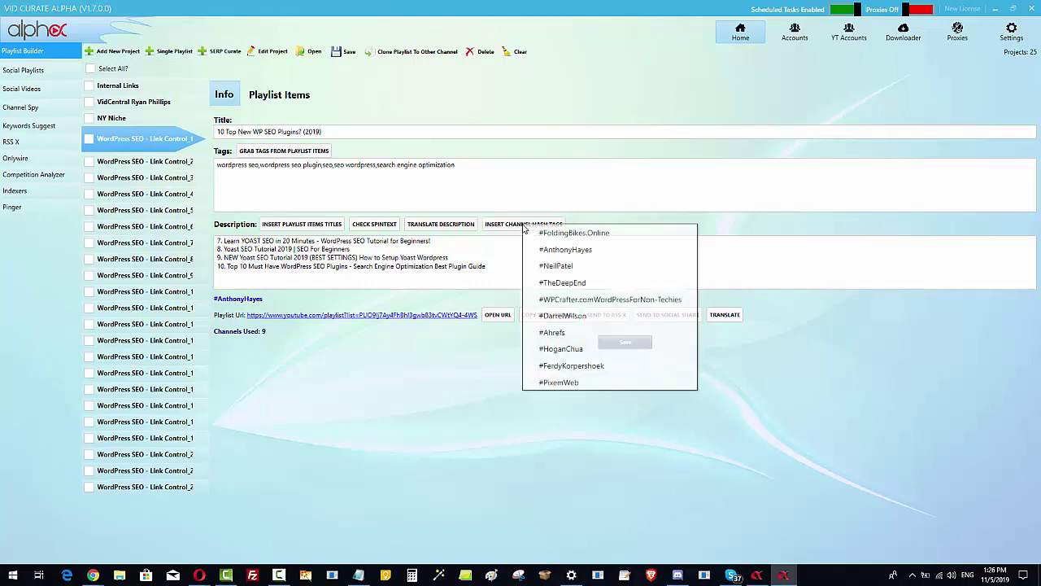
pyautogui.click(555, 266)
pyautogui.click(516, 228)
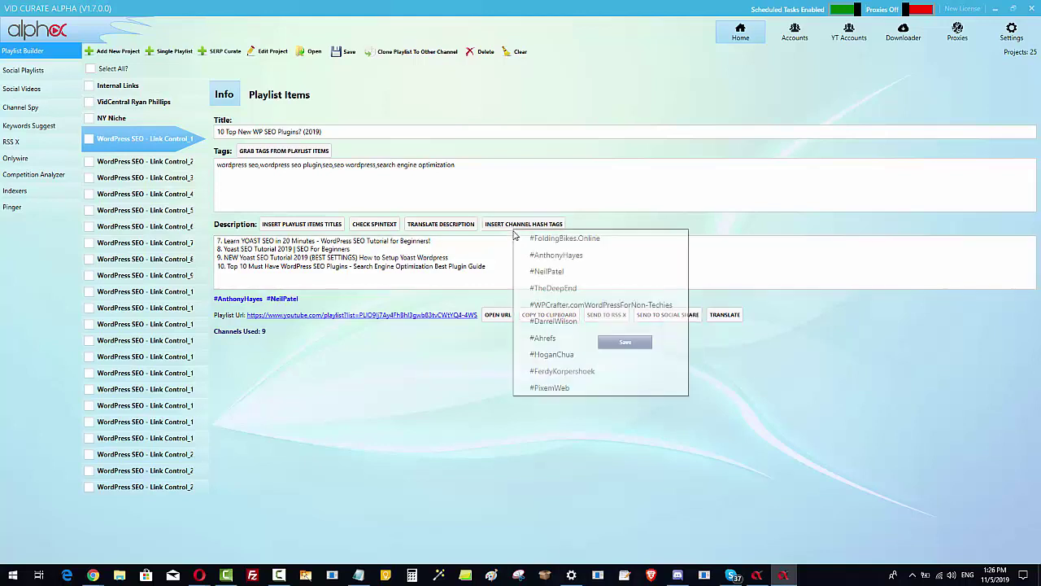
pyautogui.click(543, 286)
pyautogui.click(536, 229)
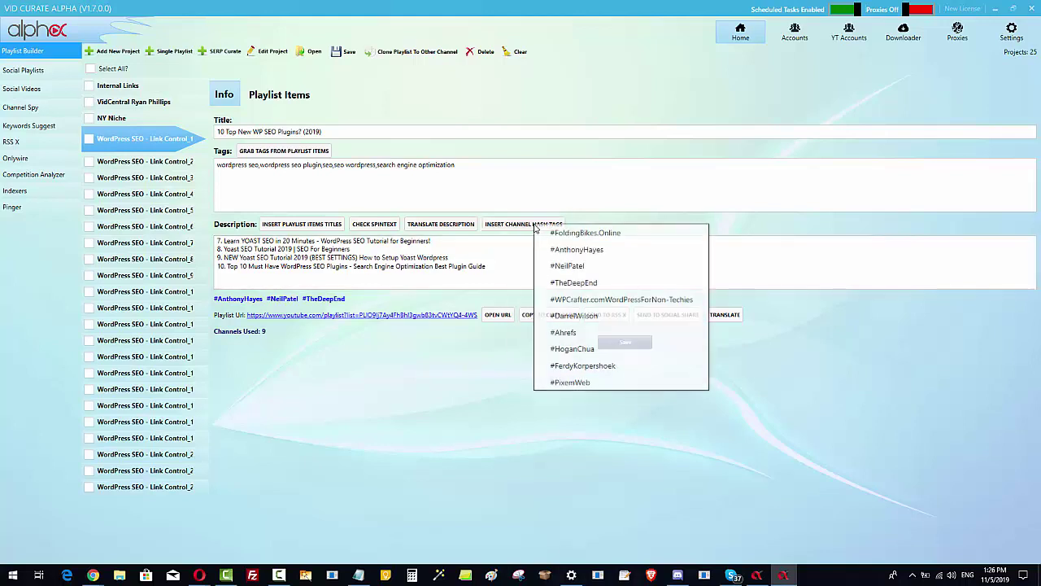
pyautogui.click(569, 298)
pyautogui.click(525, 227)
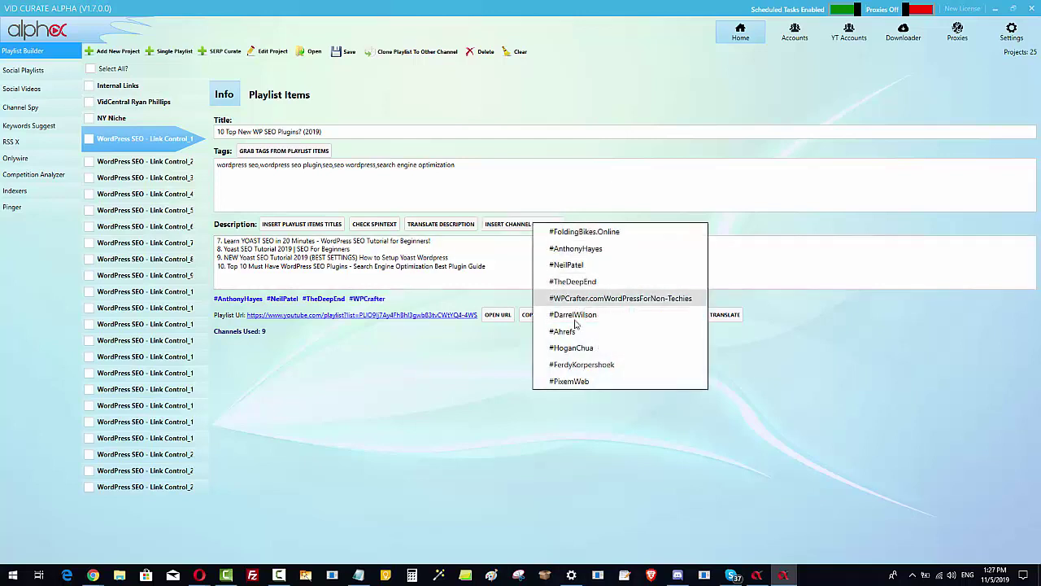
pyautogui.click(560, 314)
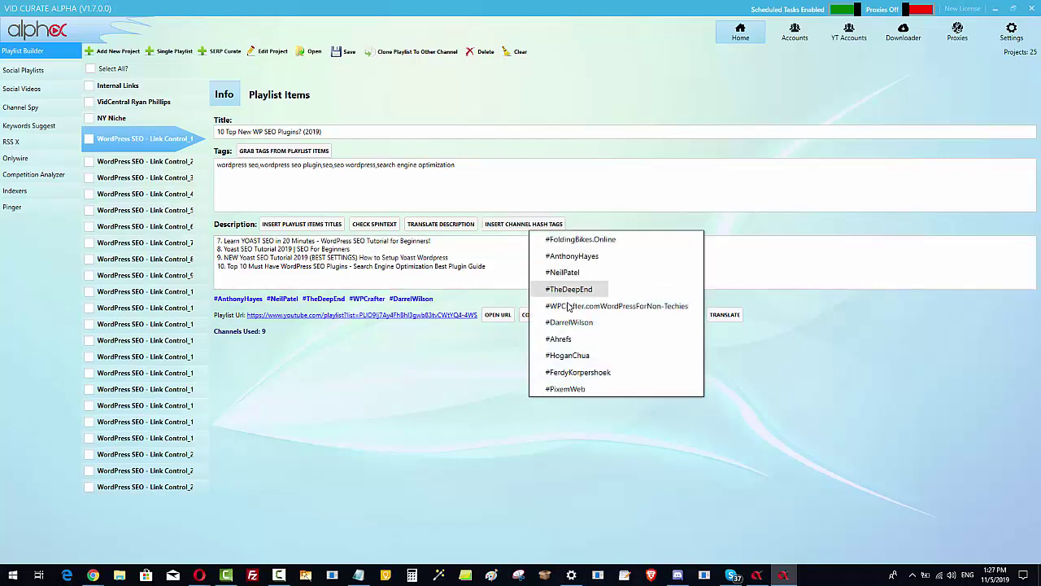
pyautogui.click(530, 230)
pyautogui.click(541, 333)
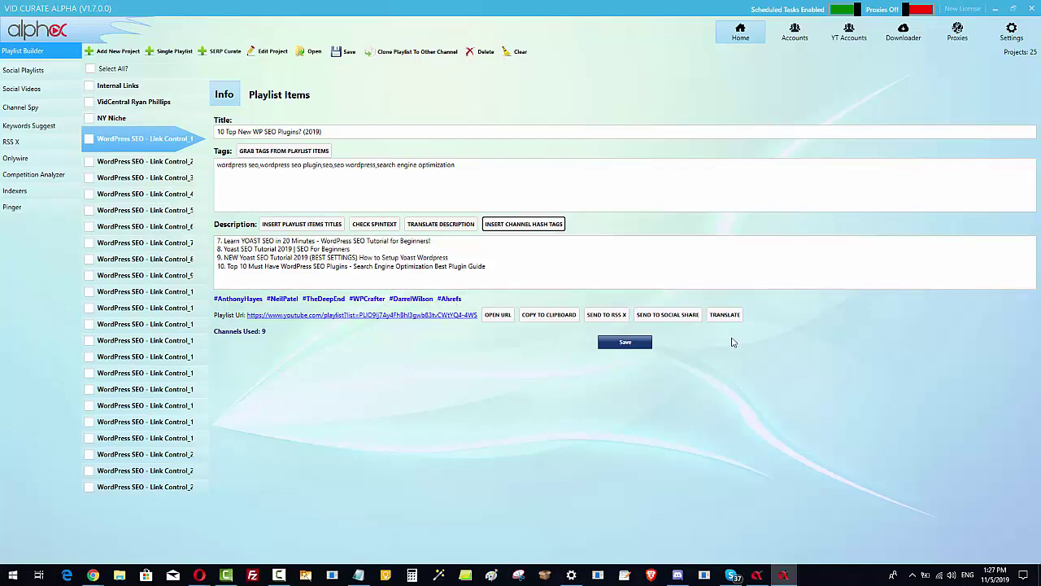
# - Check the playlist items view, return to the playlist info, and save the updated 10 Top New WP SEO Plugins? (2019) playlist
pyautogui.click(279, 95)
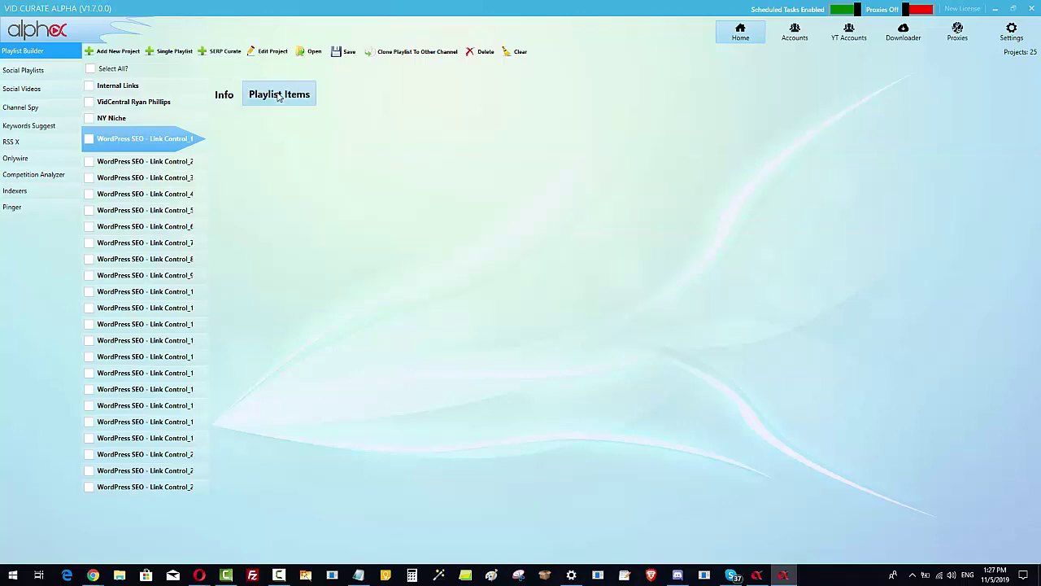
pyautogui.click(221, 94)
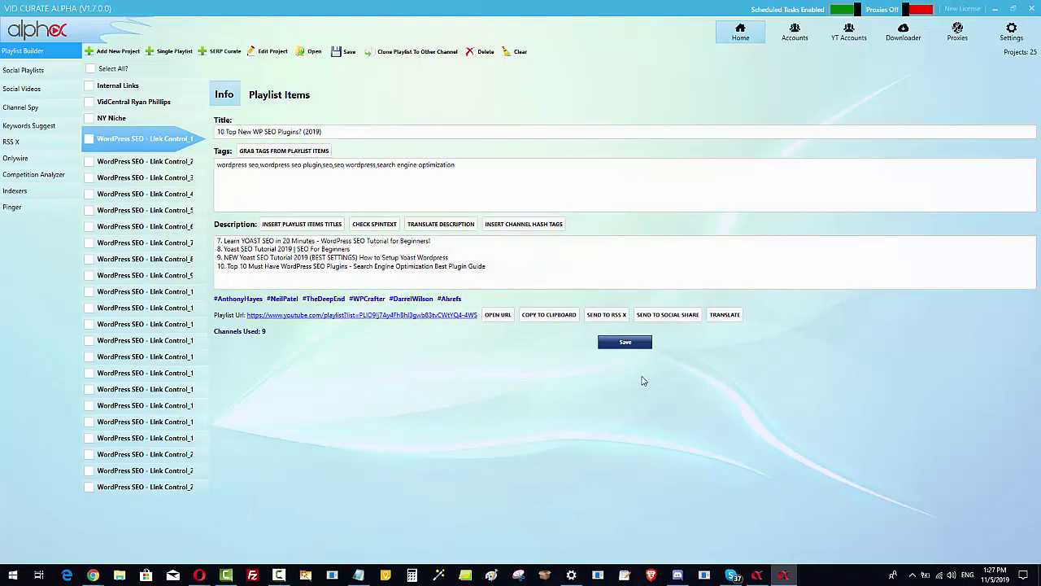
pyautogui.click(624, 343)
# - Open the playlist's YouTube page in the browser and examine its full expanded description and video list
pyautogui.click(282, 316)
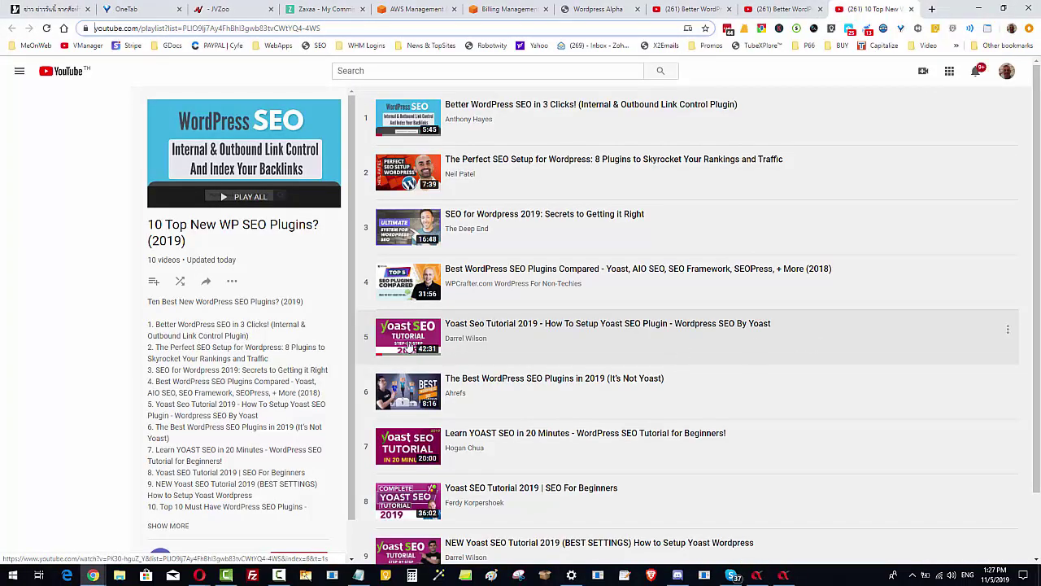
pyautogui.scroll(-1, 181, 320)
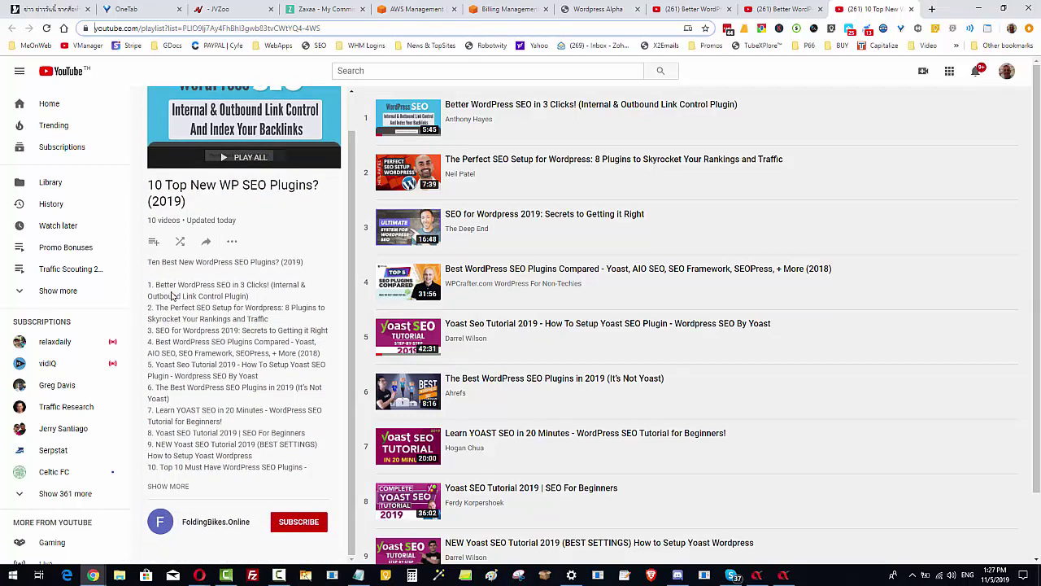
pyautogui.scroll(-1, 197, 374)
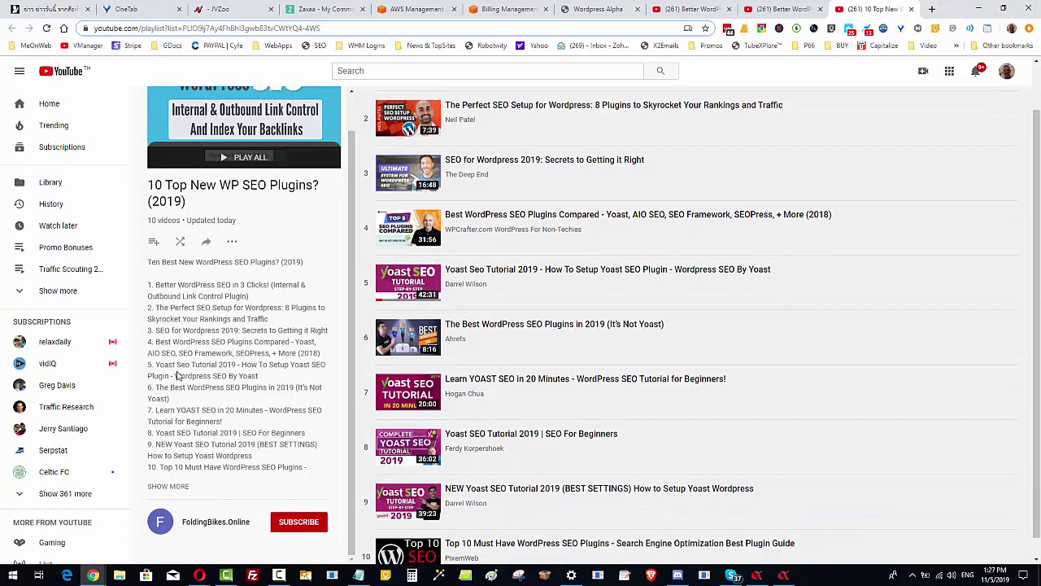
pyautogui.click(168, 488)
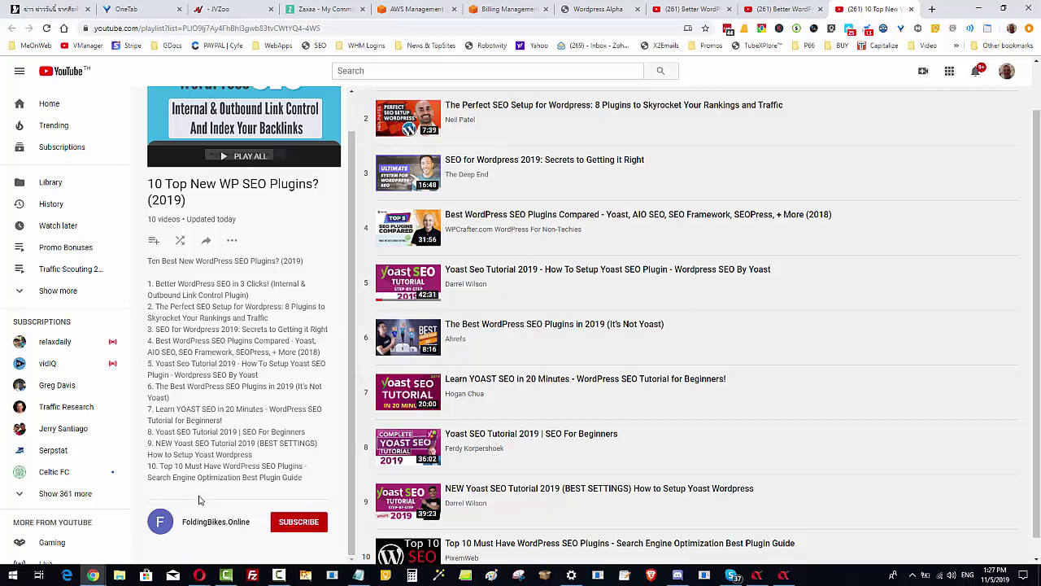
pyautogui.scroll(1, 258, 341)
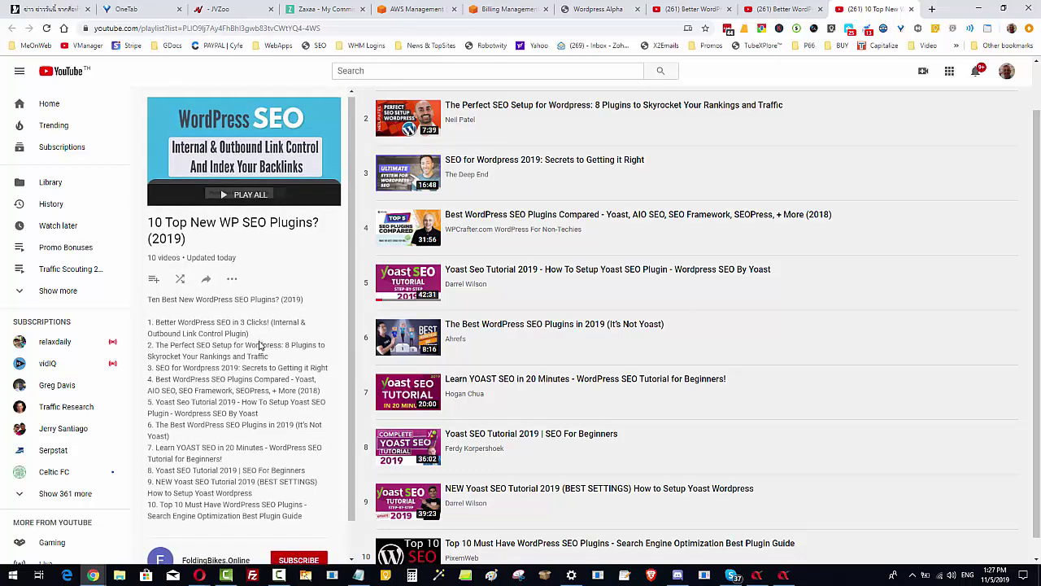
pyautogui.scroll(-1, 259, 342)
pyautogui.scroll(1, 259, 341)
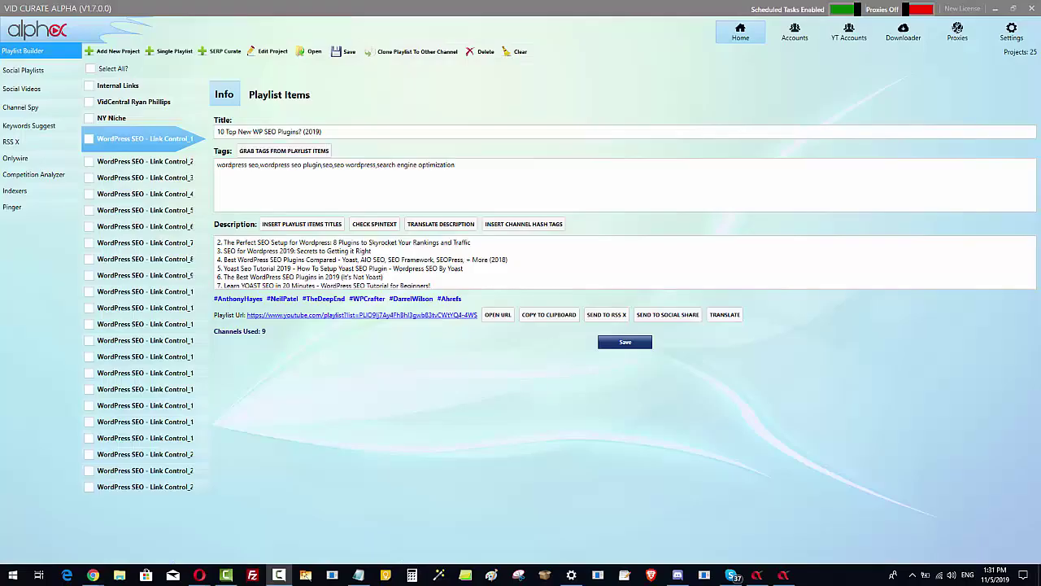